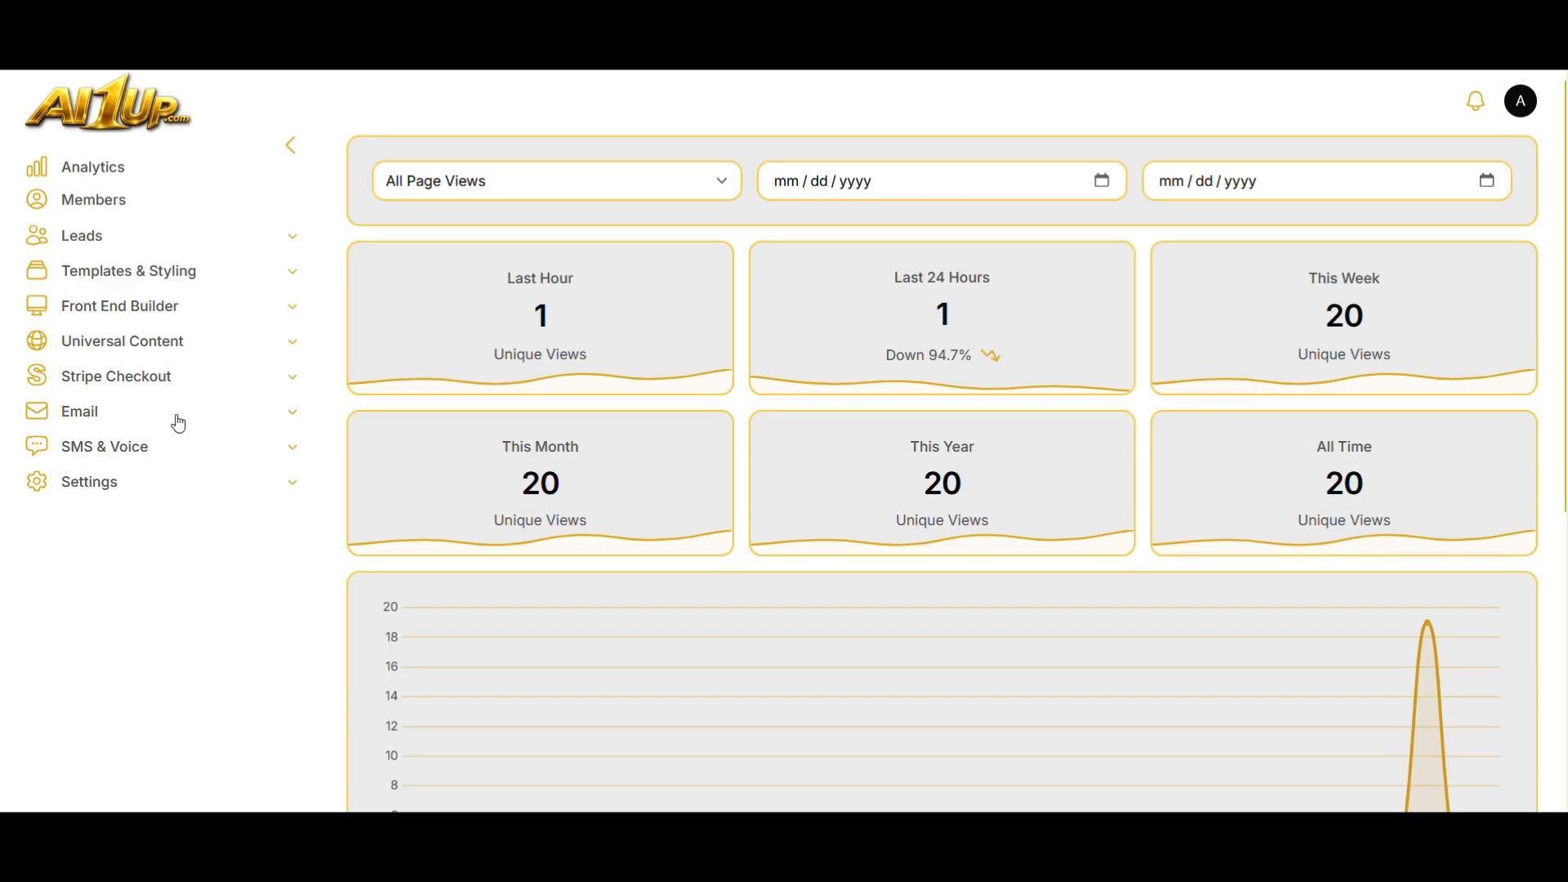
Open the email configuration and choose Elastic Email as the SMTP provider.
left_click(299, 421)
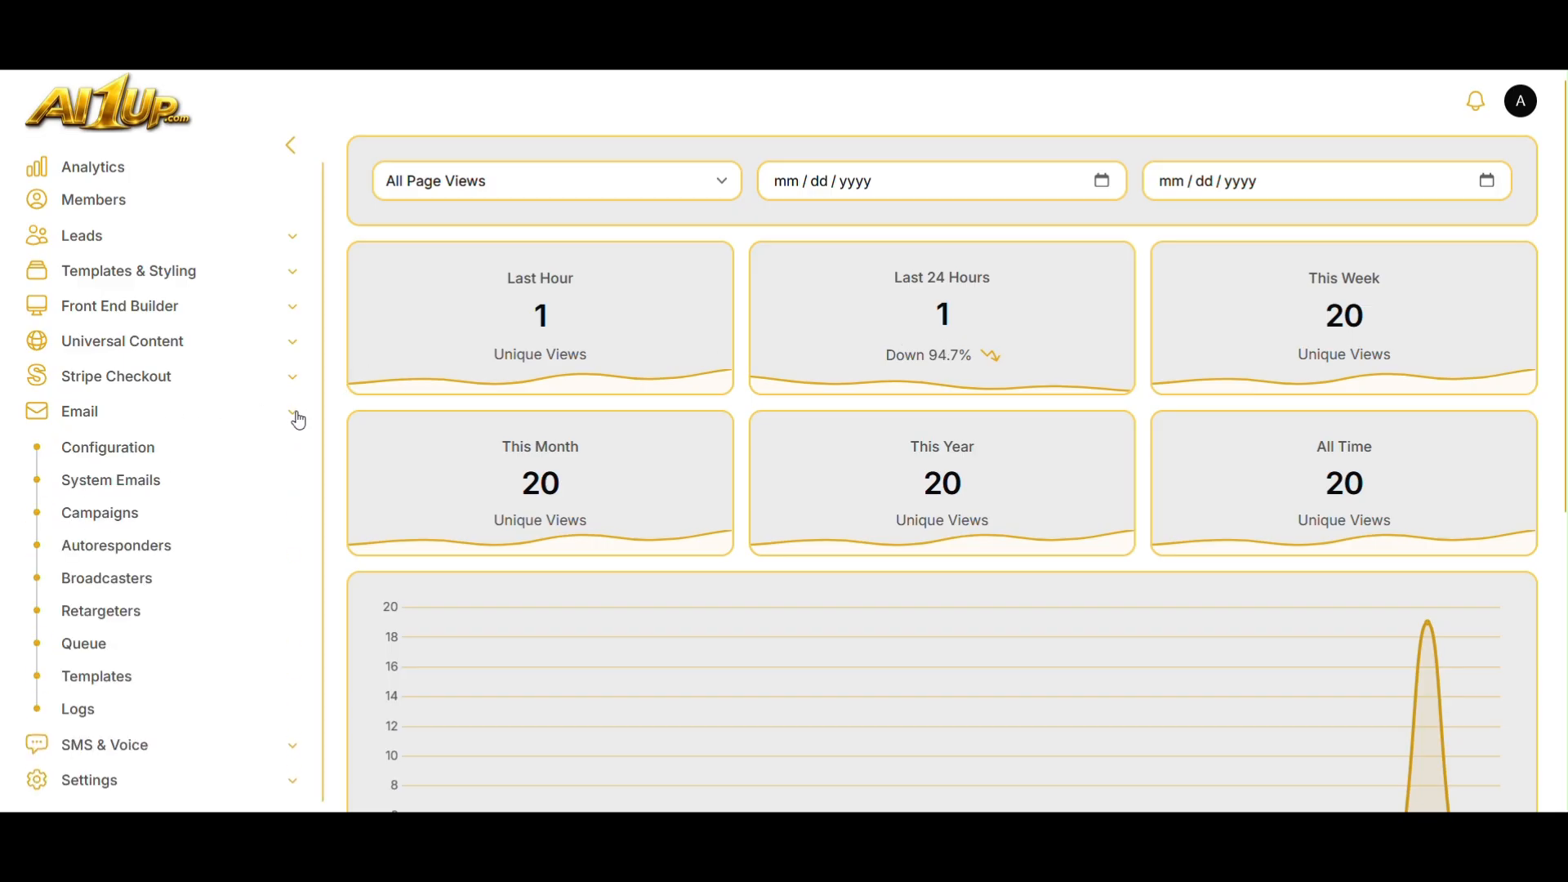
left_click(107, 452)
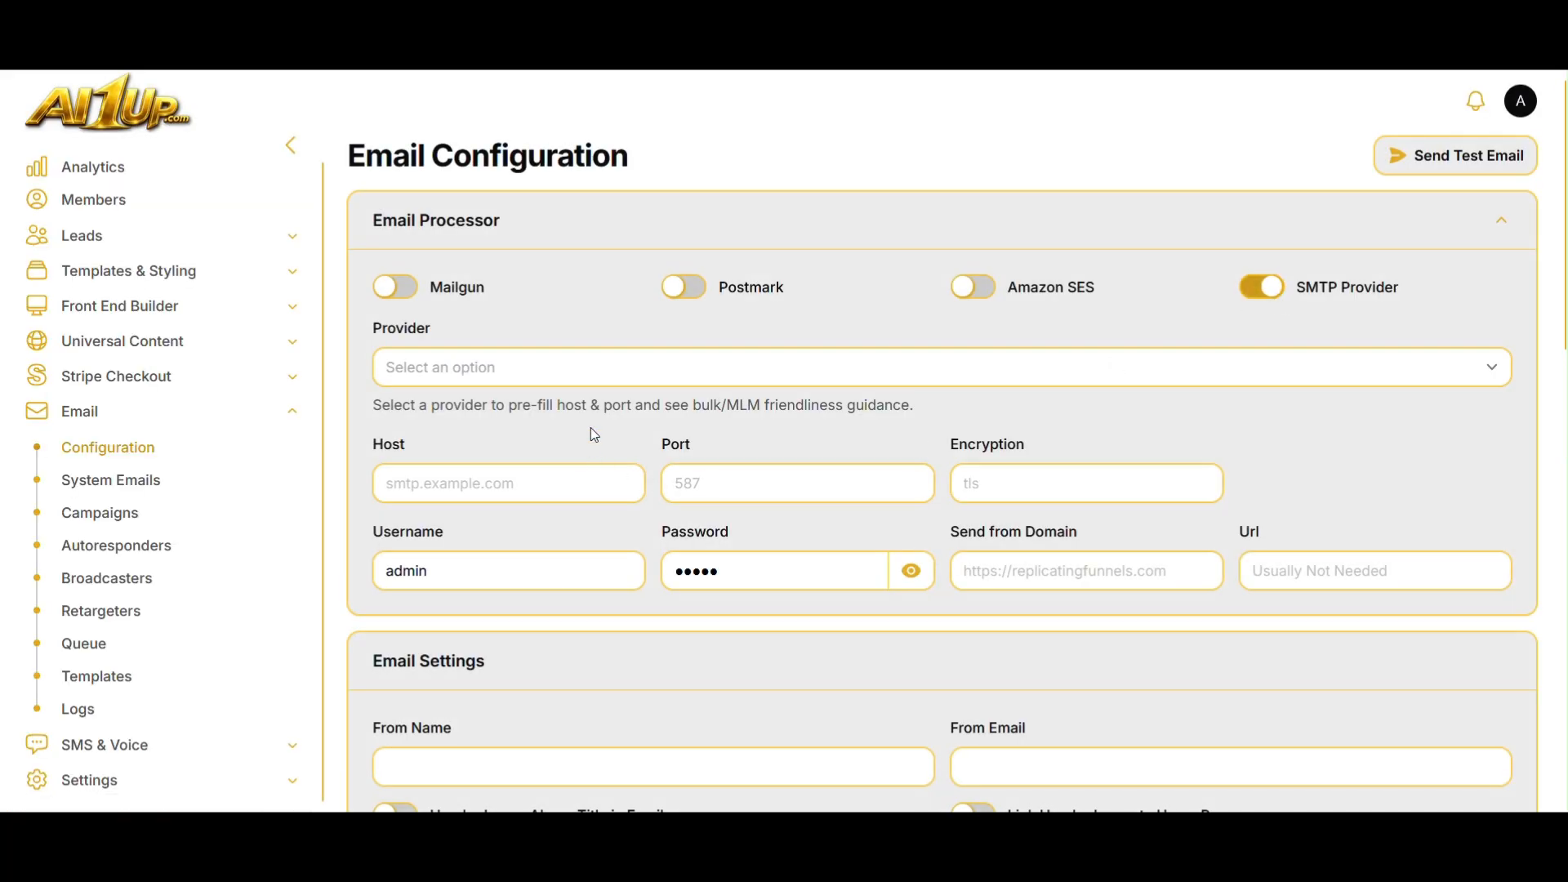
left_click(532, 374)
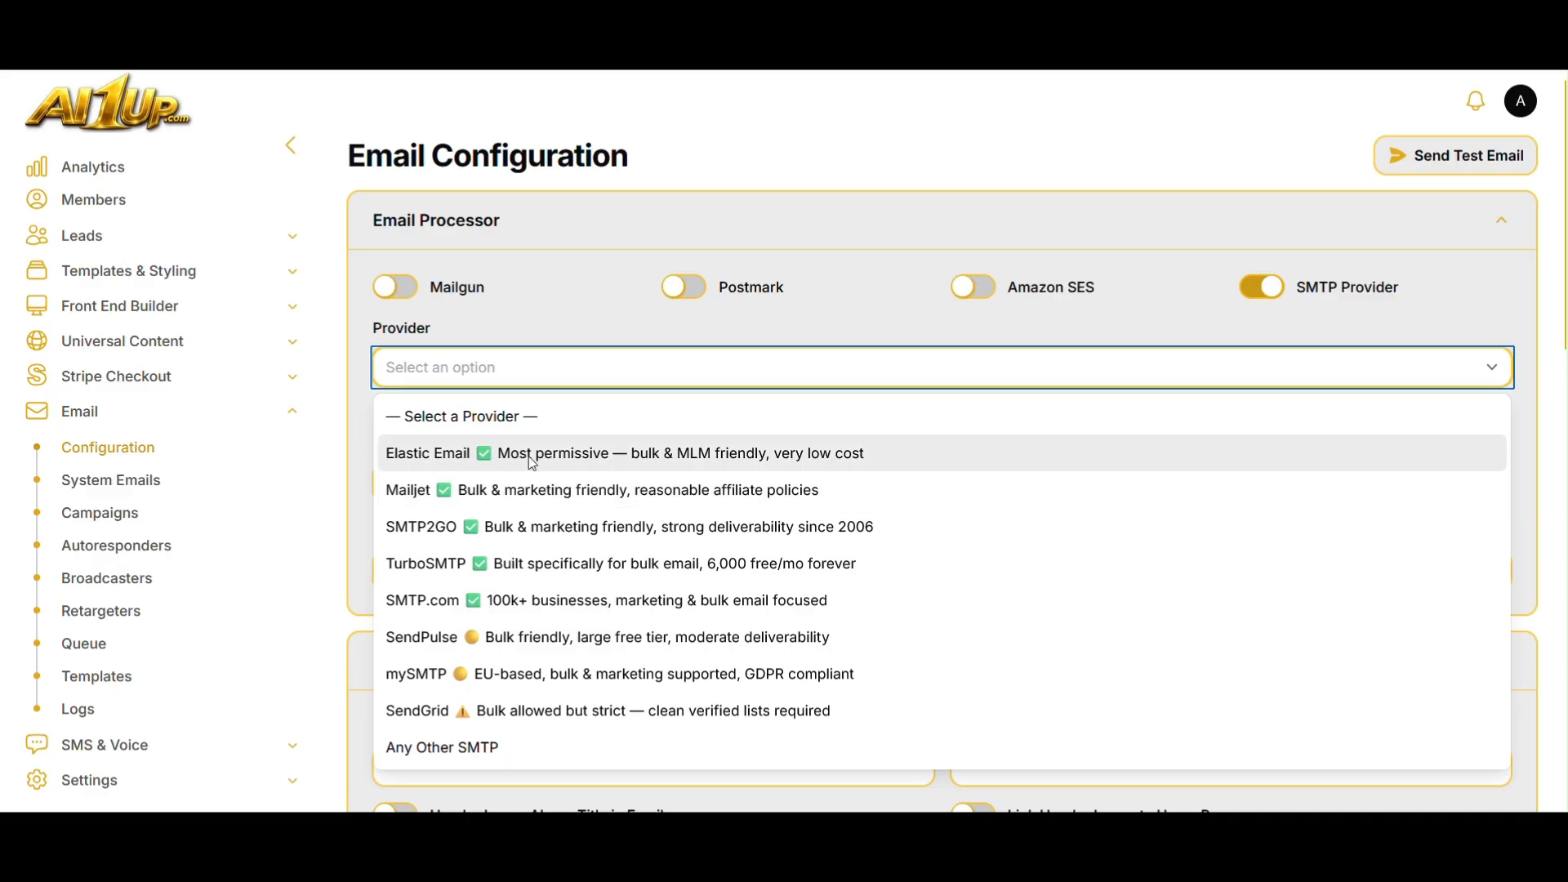
left_click(748, 458)
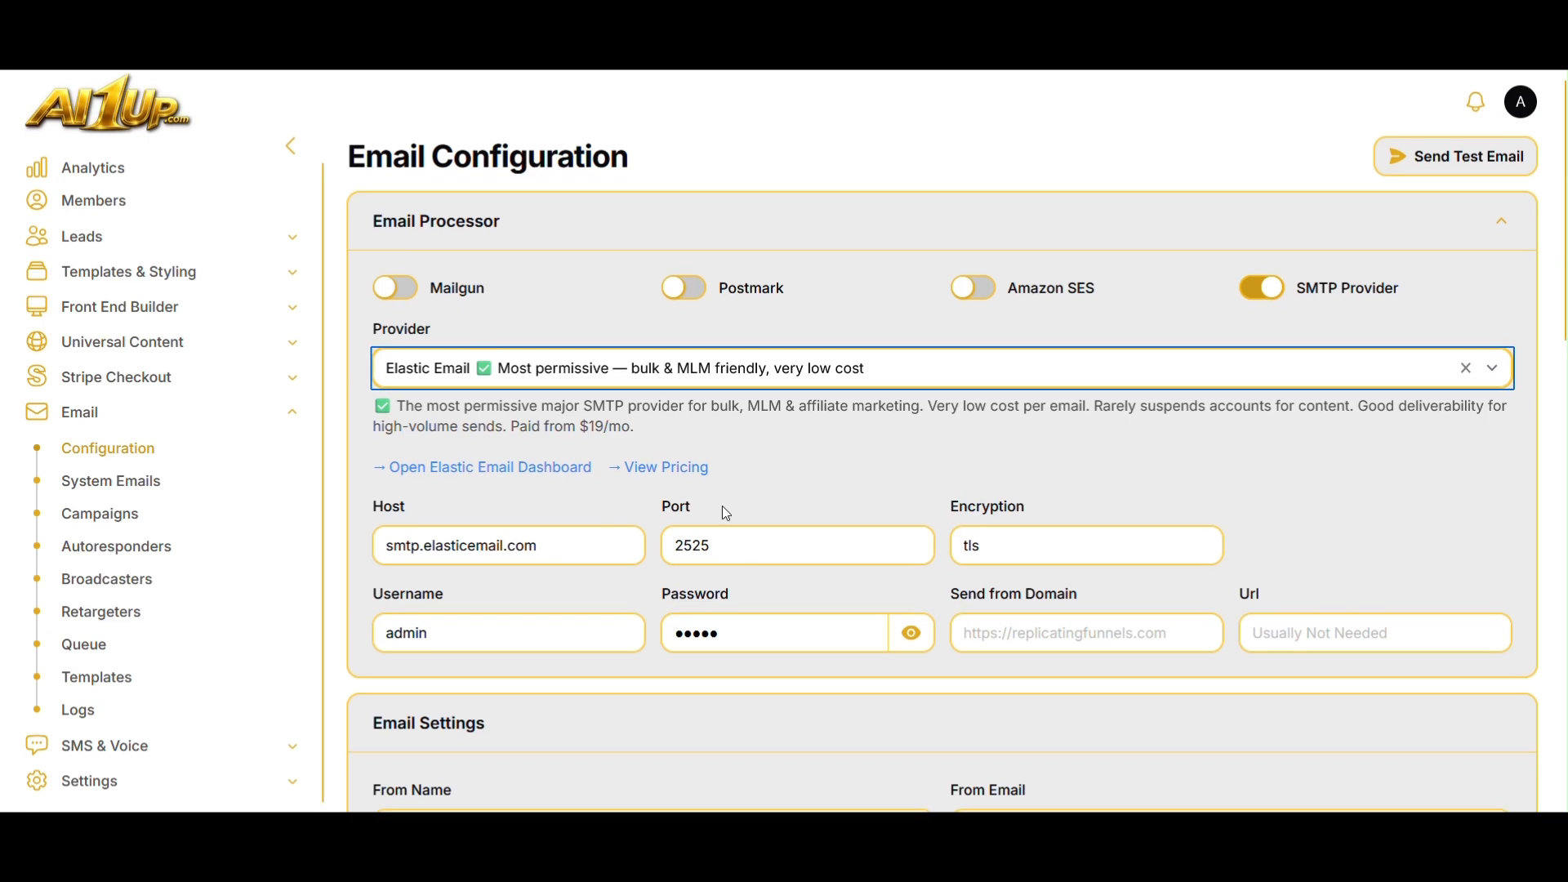
Examine the Elastic Email SMTP connection fields and the Email Settings options, including sender details and header image.
scroll(722, 511, "down", 1)
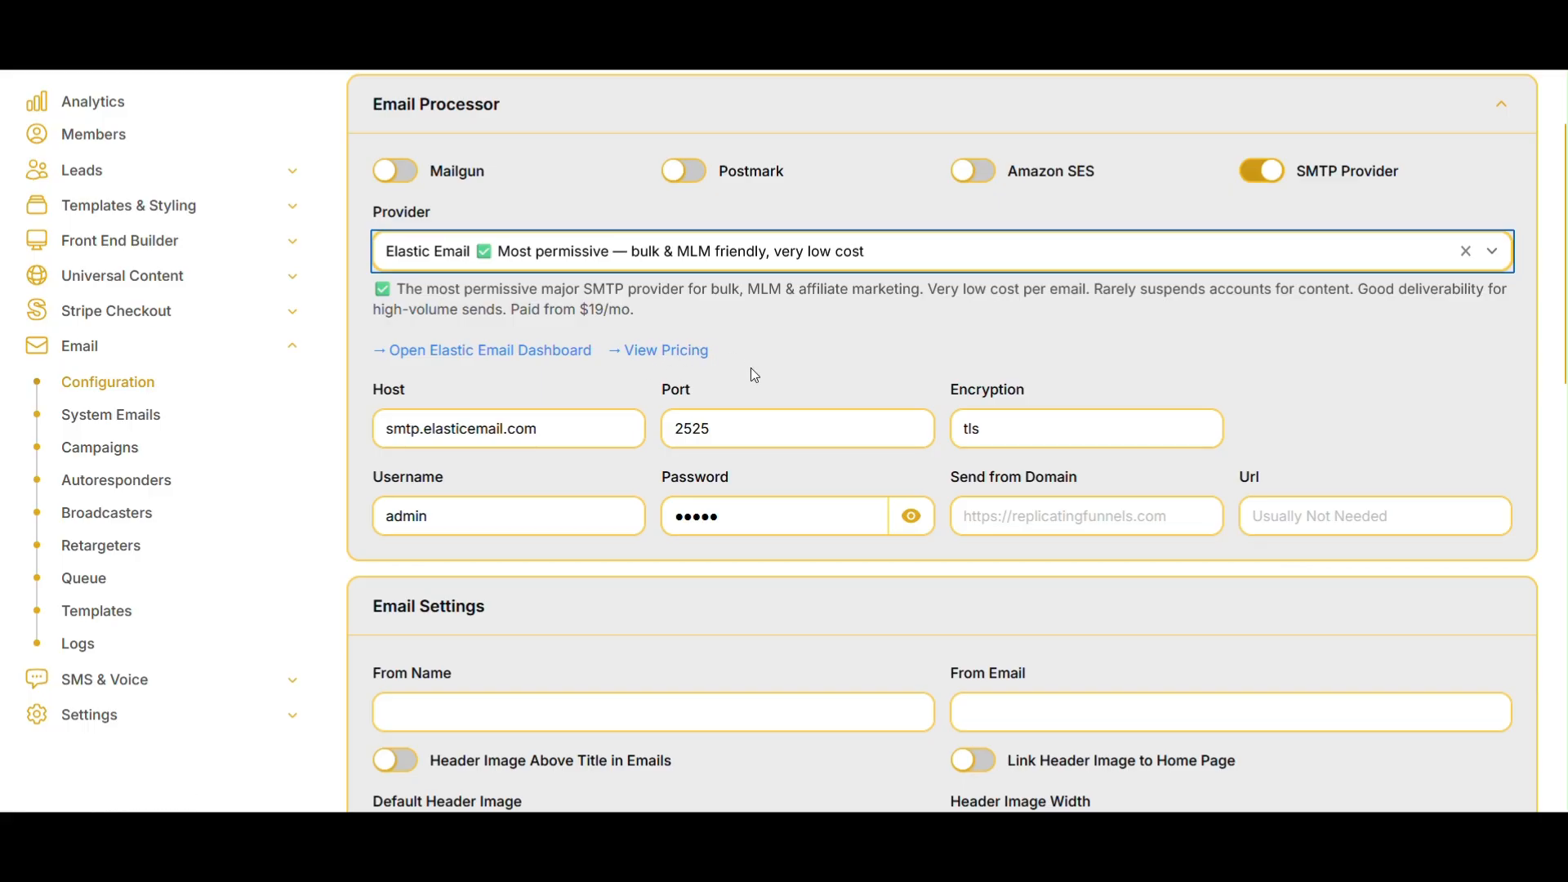
scroll(759, 394, "down", 1)
scroll(760, 393, "down", 2)
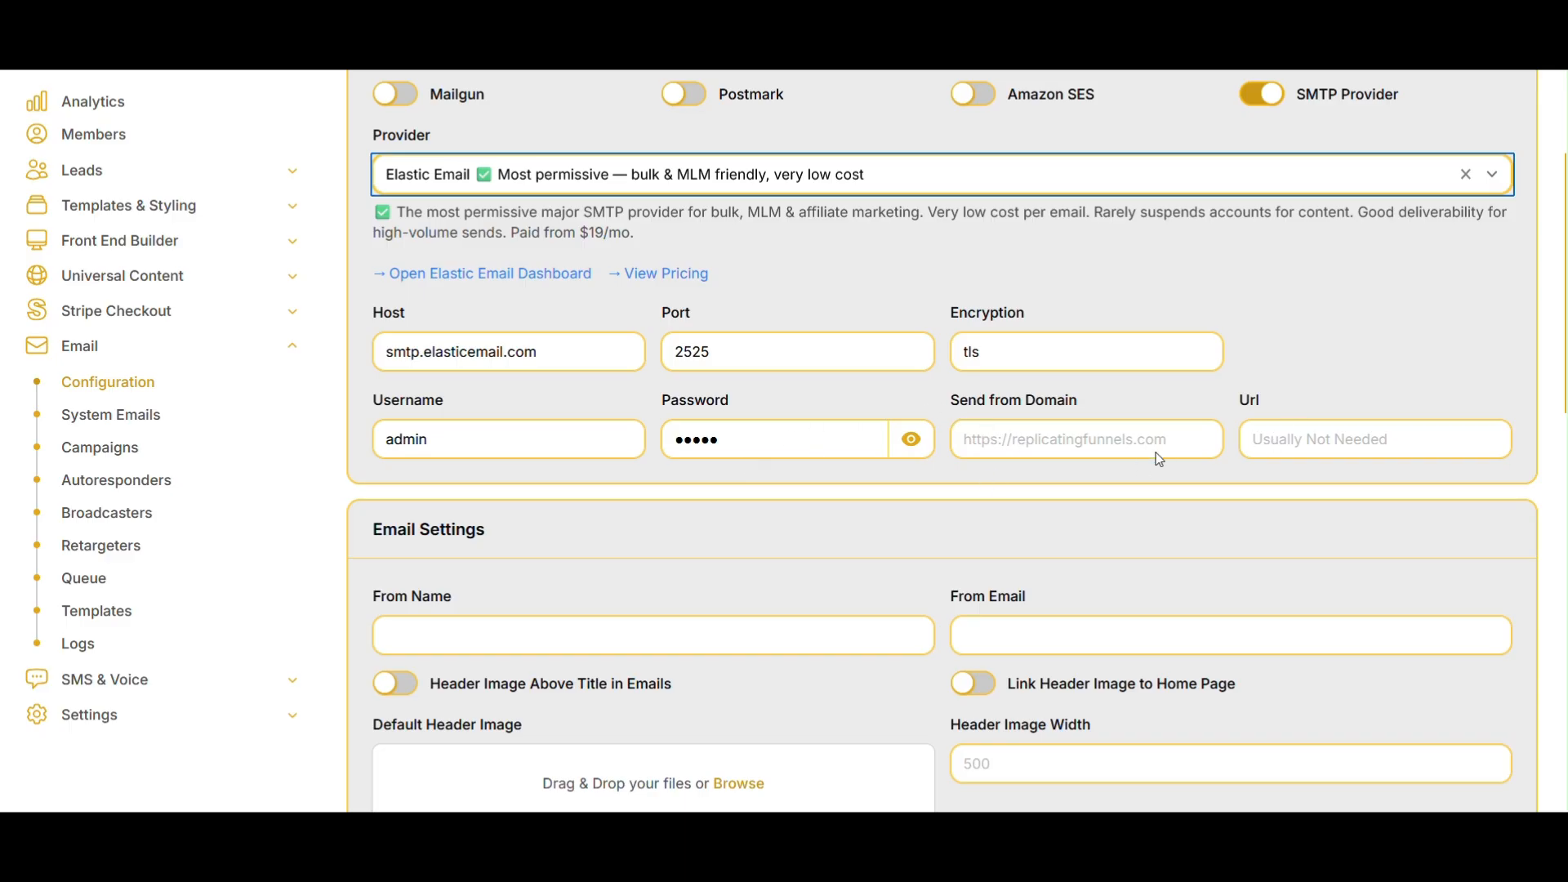
scroll(1122, 498, "down", 2)
scroll(1124, 499, "down", 5)
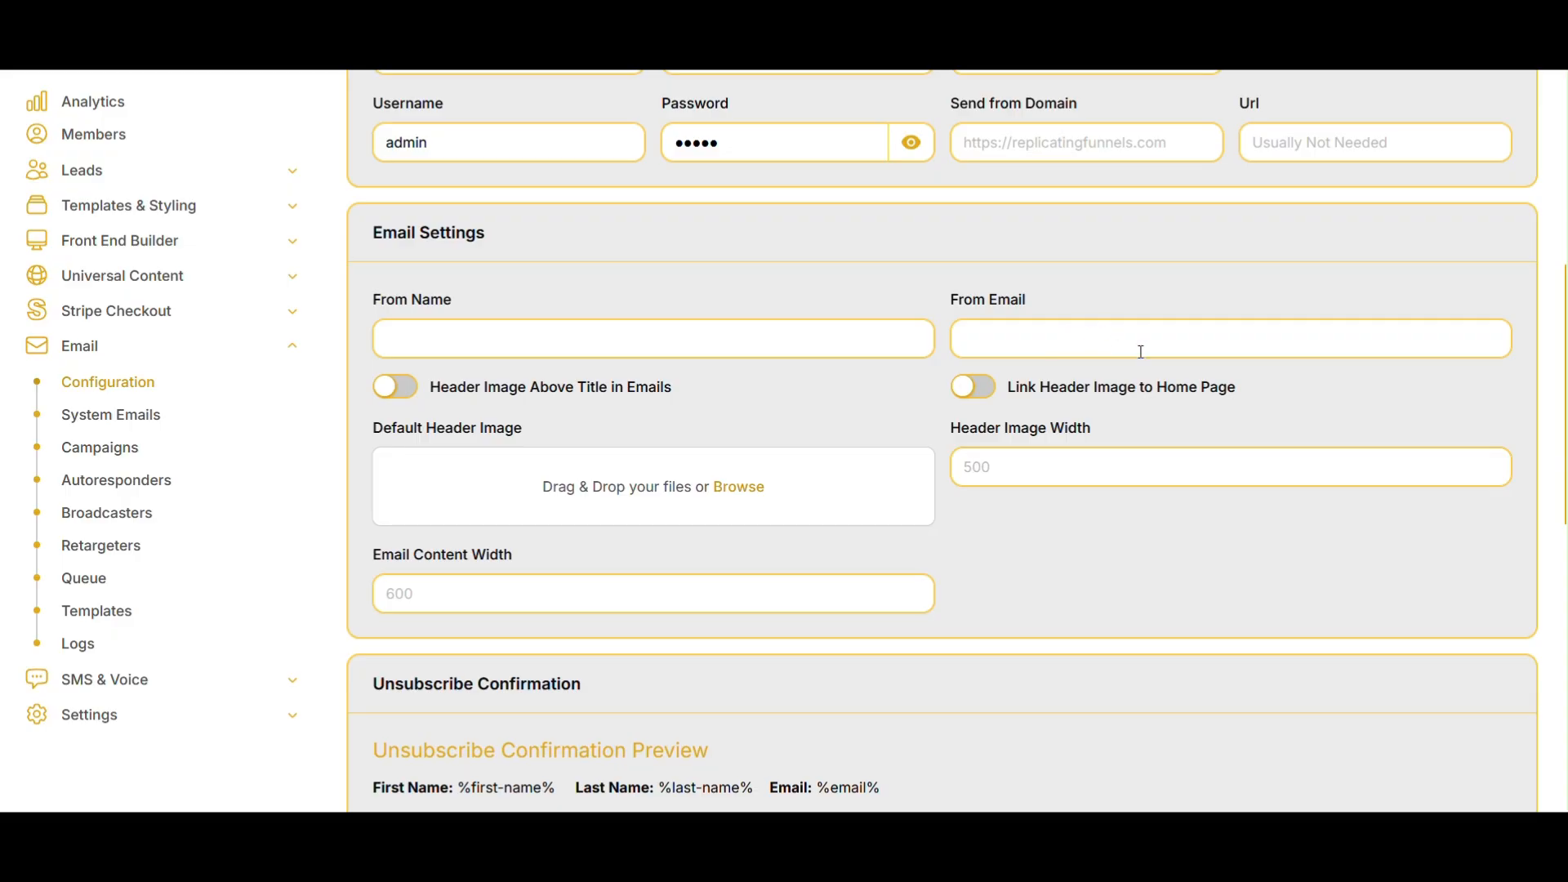
scroll(1113, 506, "up", 3)
scroll(1113, 506, "down", 1)
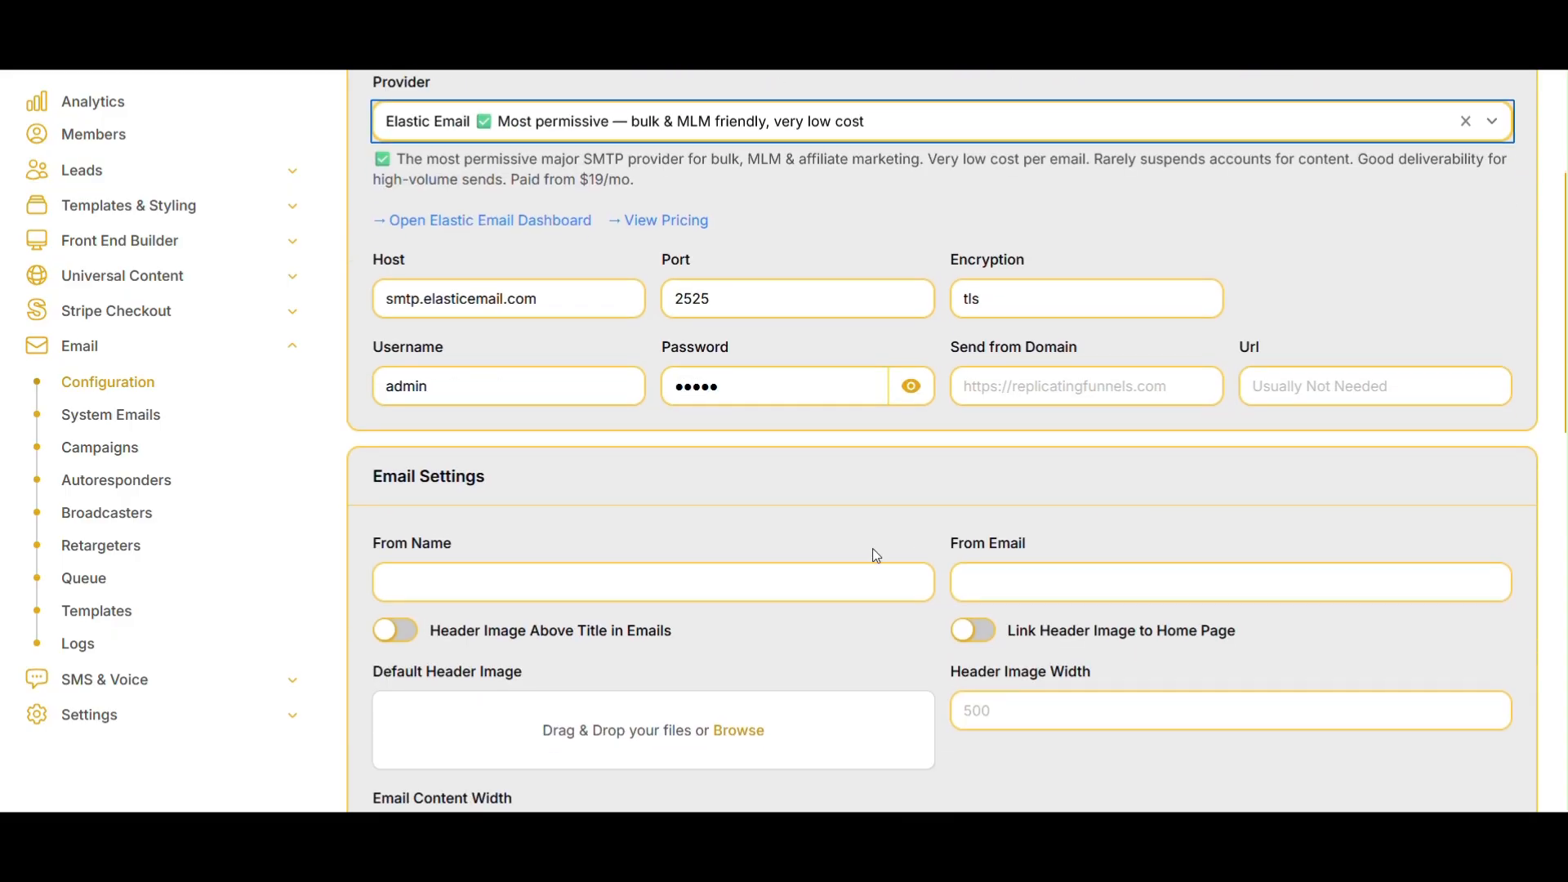
scroll(874, 552, "down", 2)
scroll(961, 535, "up", 4)
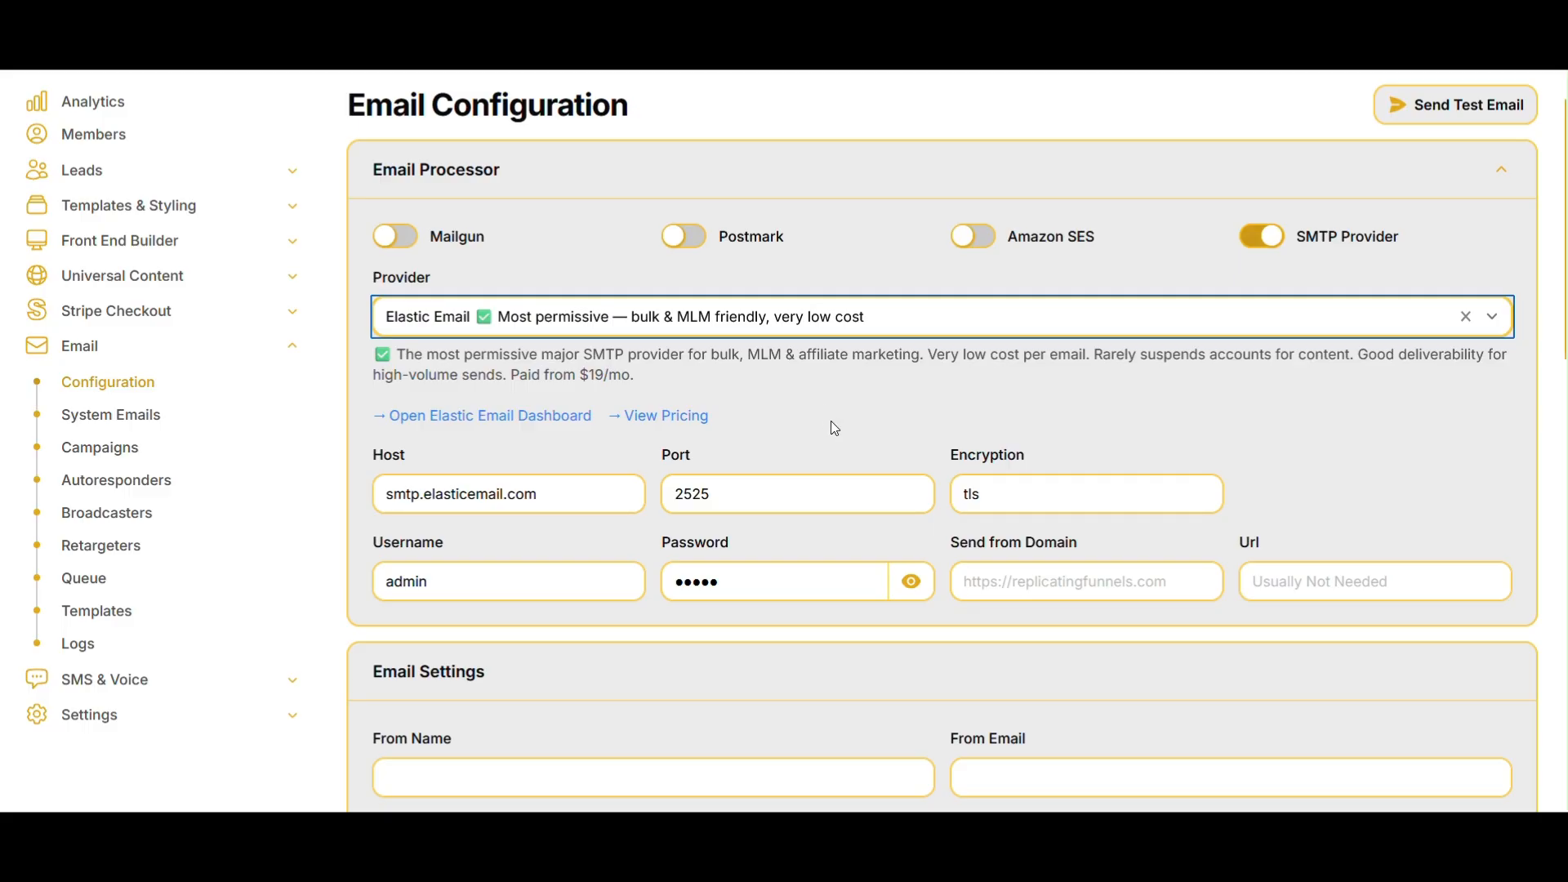
scroll(830, 422, "up", 2)
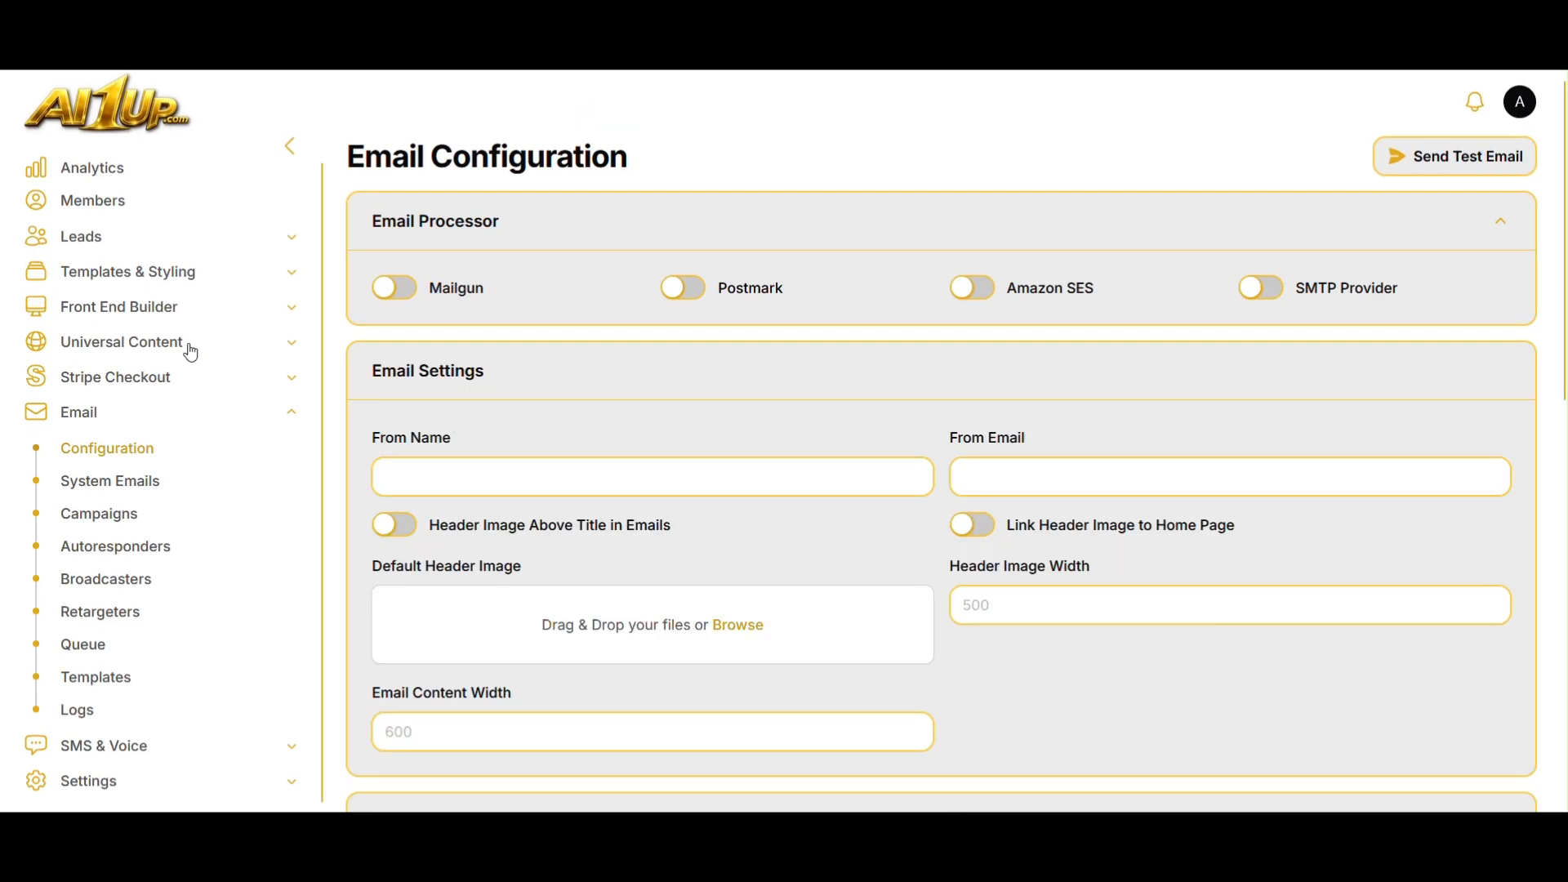
Leave the email section and open AI Configuration in the settings.
left_click(291, 419)
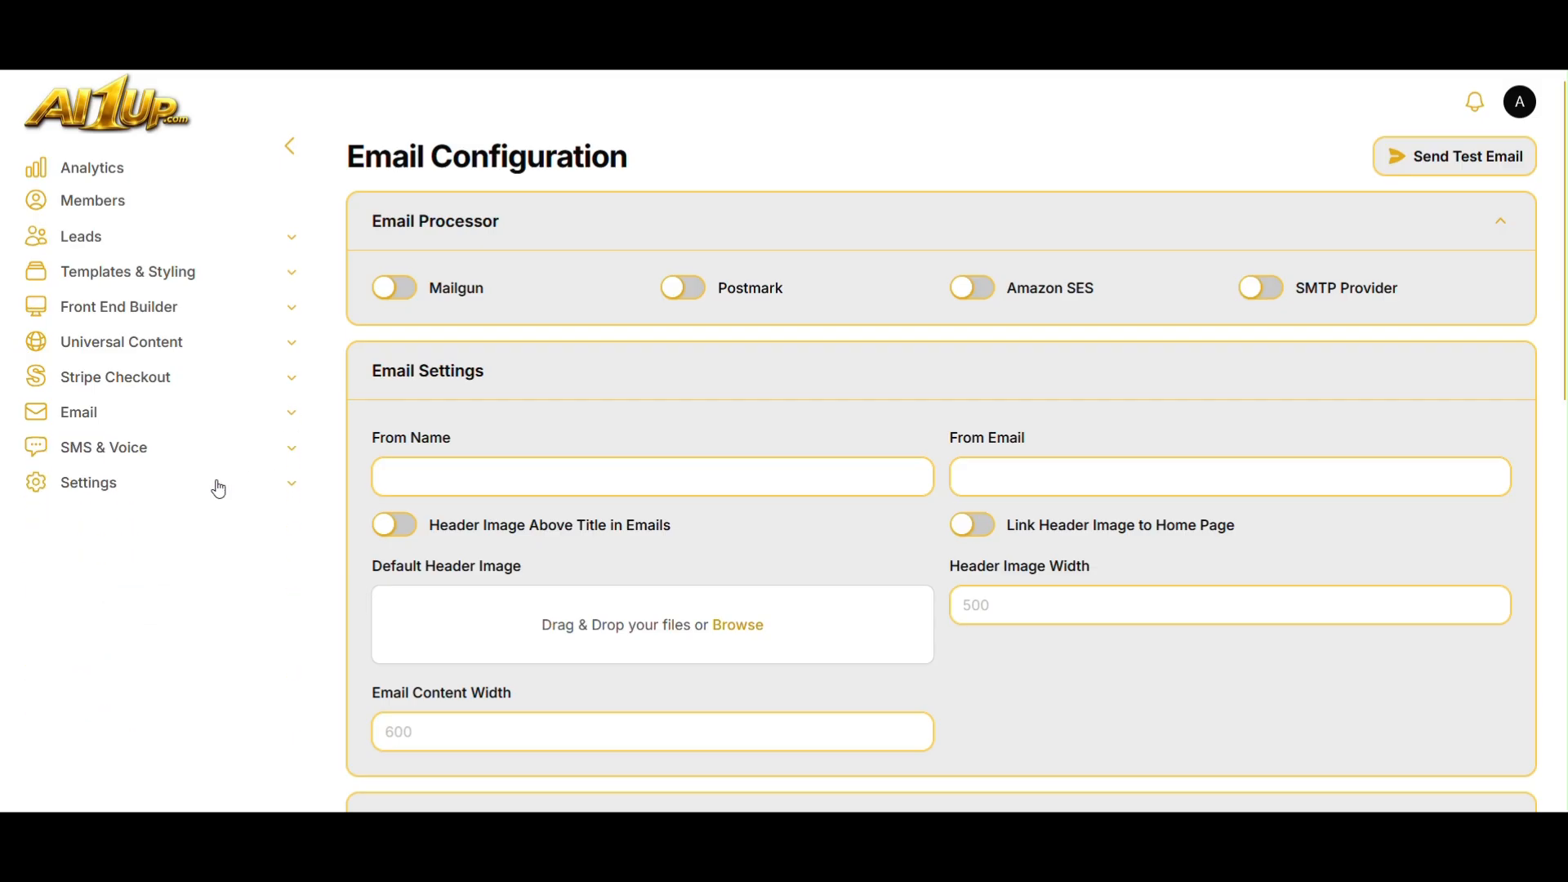
left_click(133, 488)
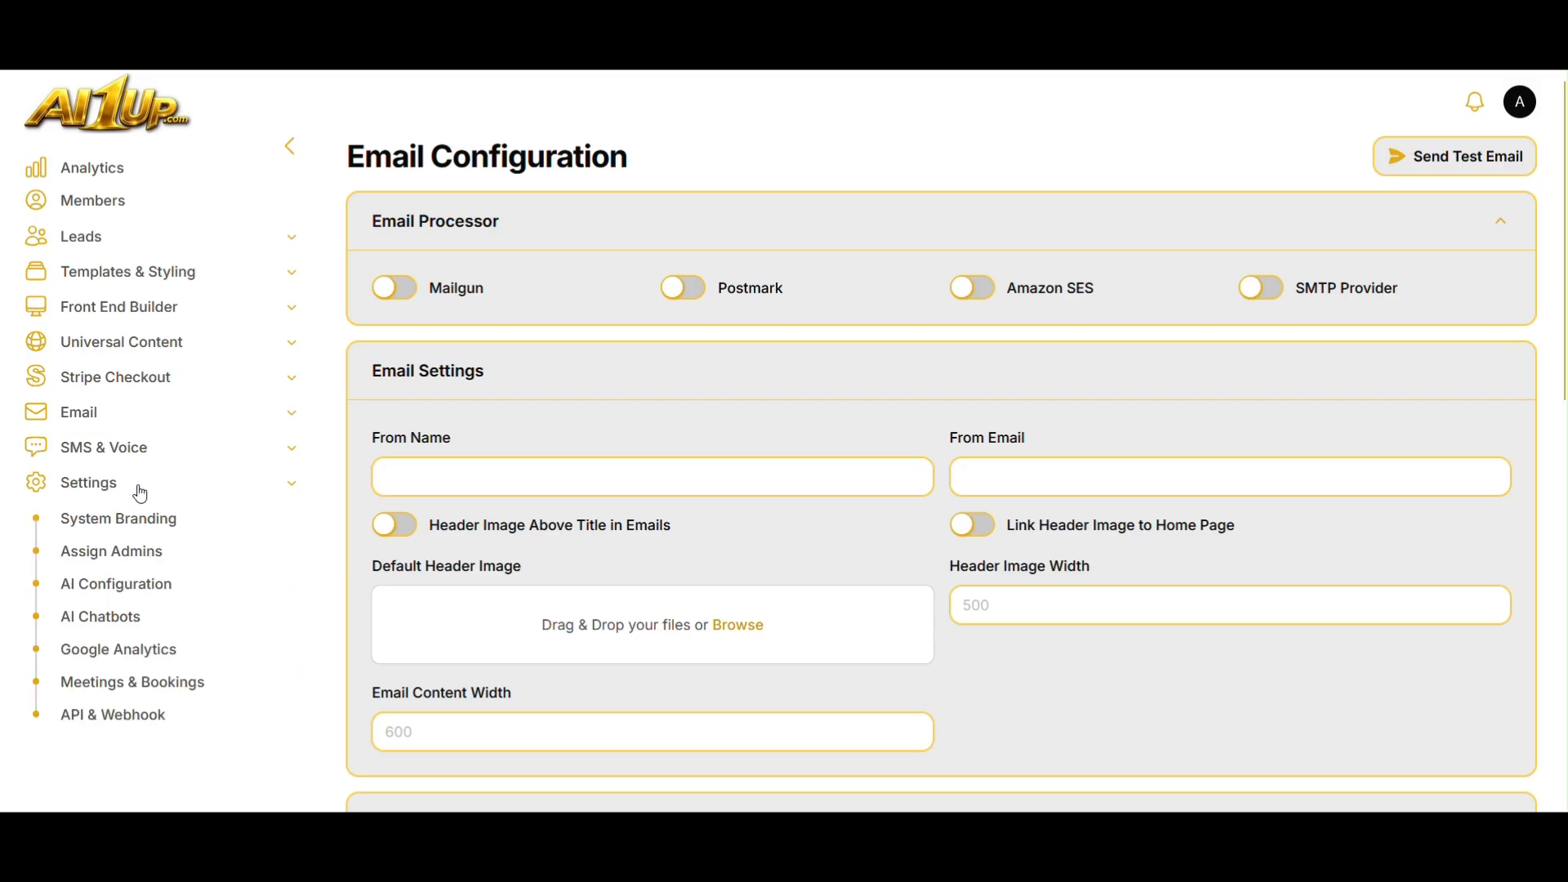
left_click(133, 588)
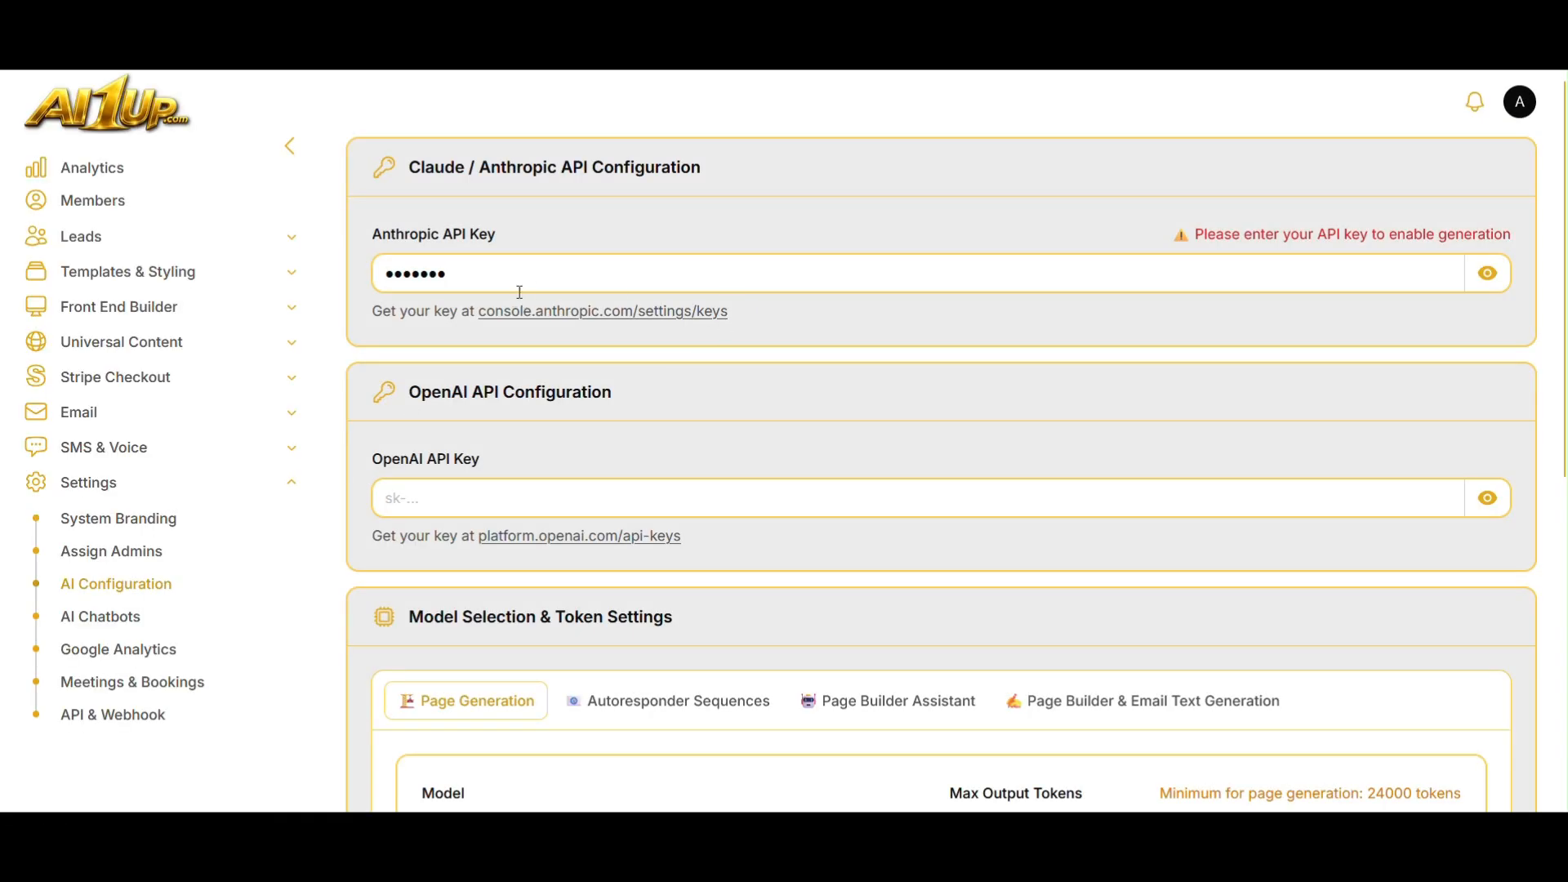
Unmask the Anthropic API key field and clear its contents.
left_click(1488, 272)
left_click(494, 280)
key("ctrl+a")
key("BackSpace")
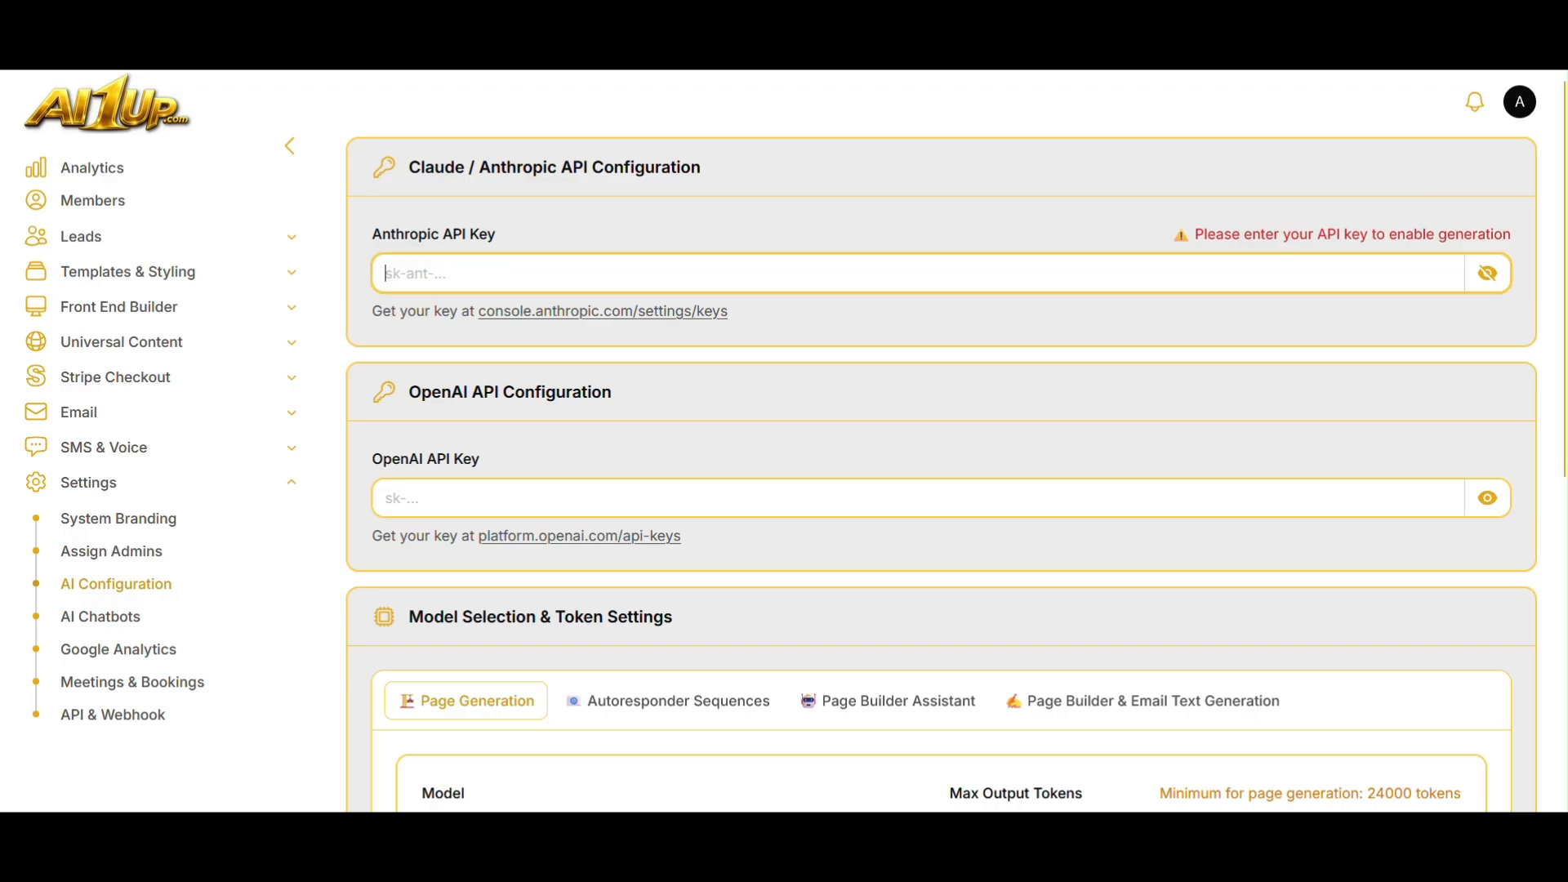
left_click(748, 207)
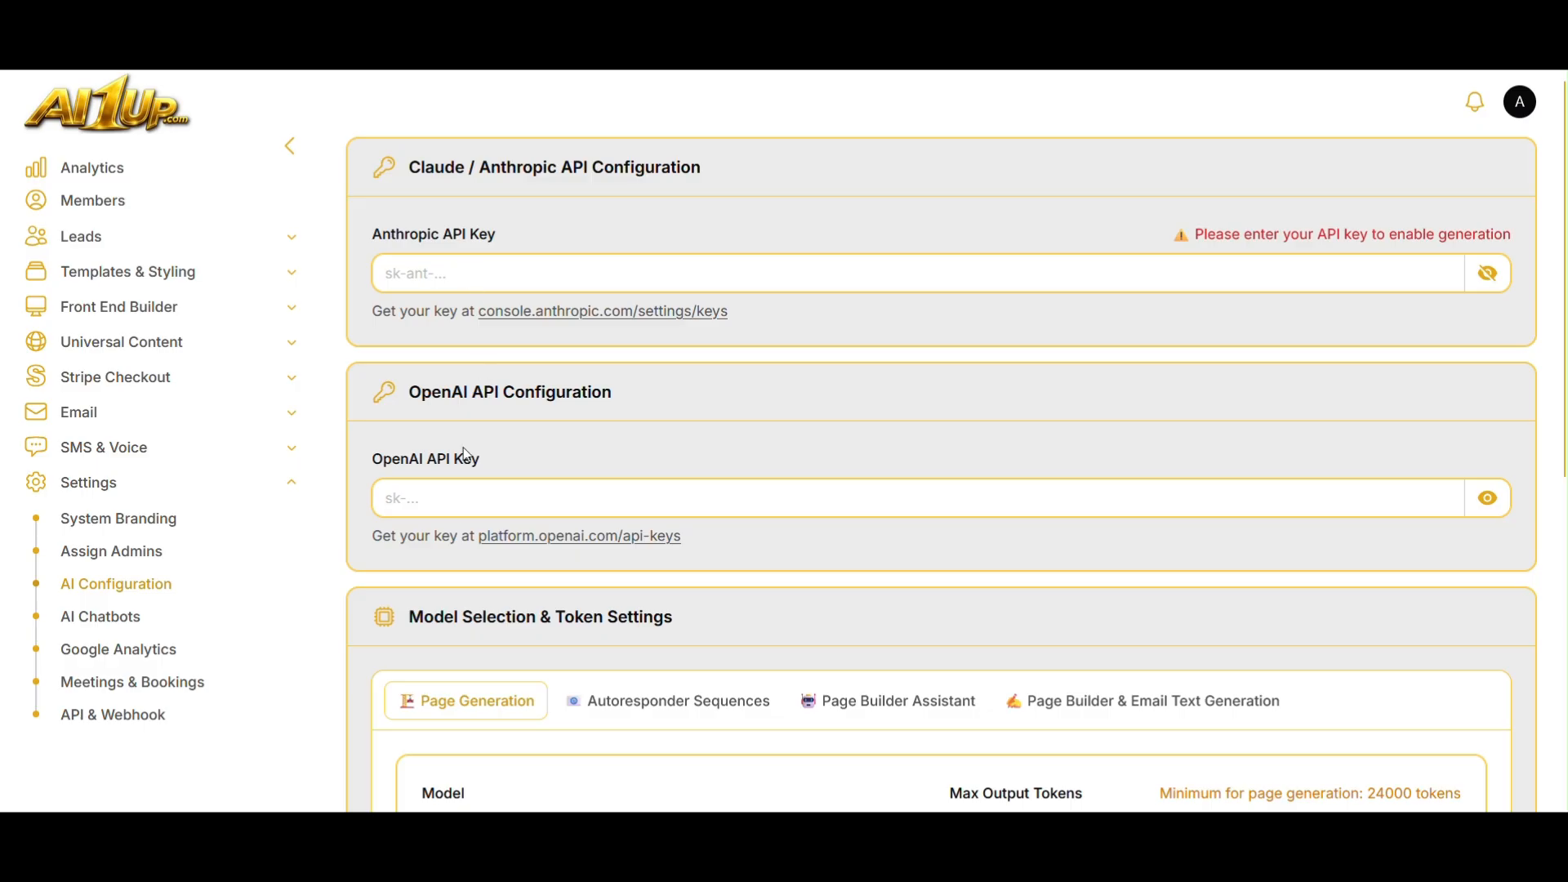
Review the API key sections and the Page Generation model settings, including the list of available Claude and OpenAI models.
scroll(462, 500, "down", 7)
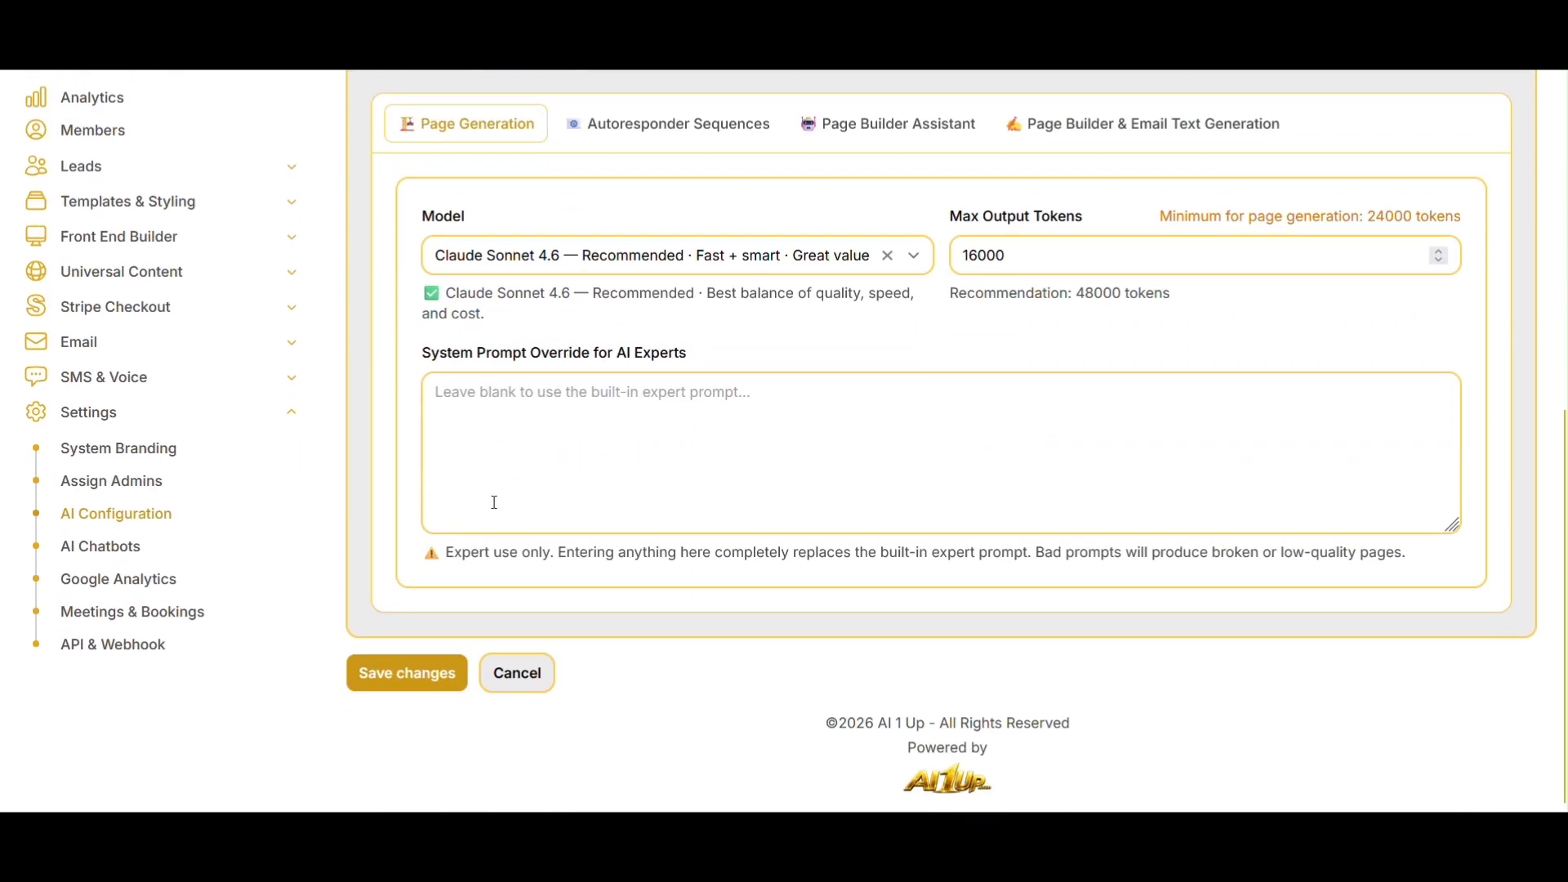
scroll(674, 490, "up", 7)
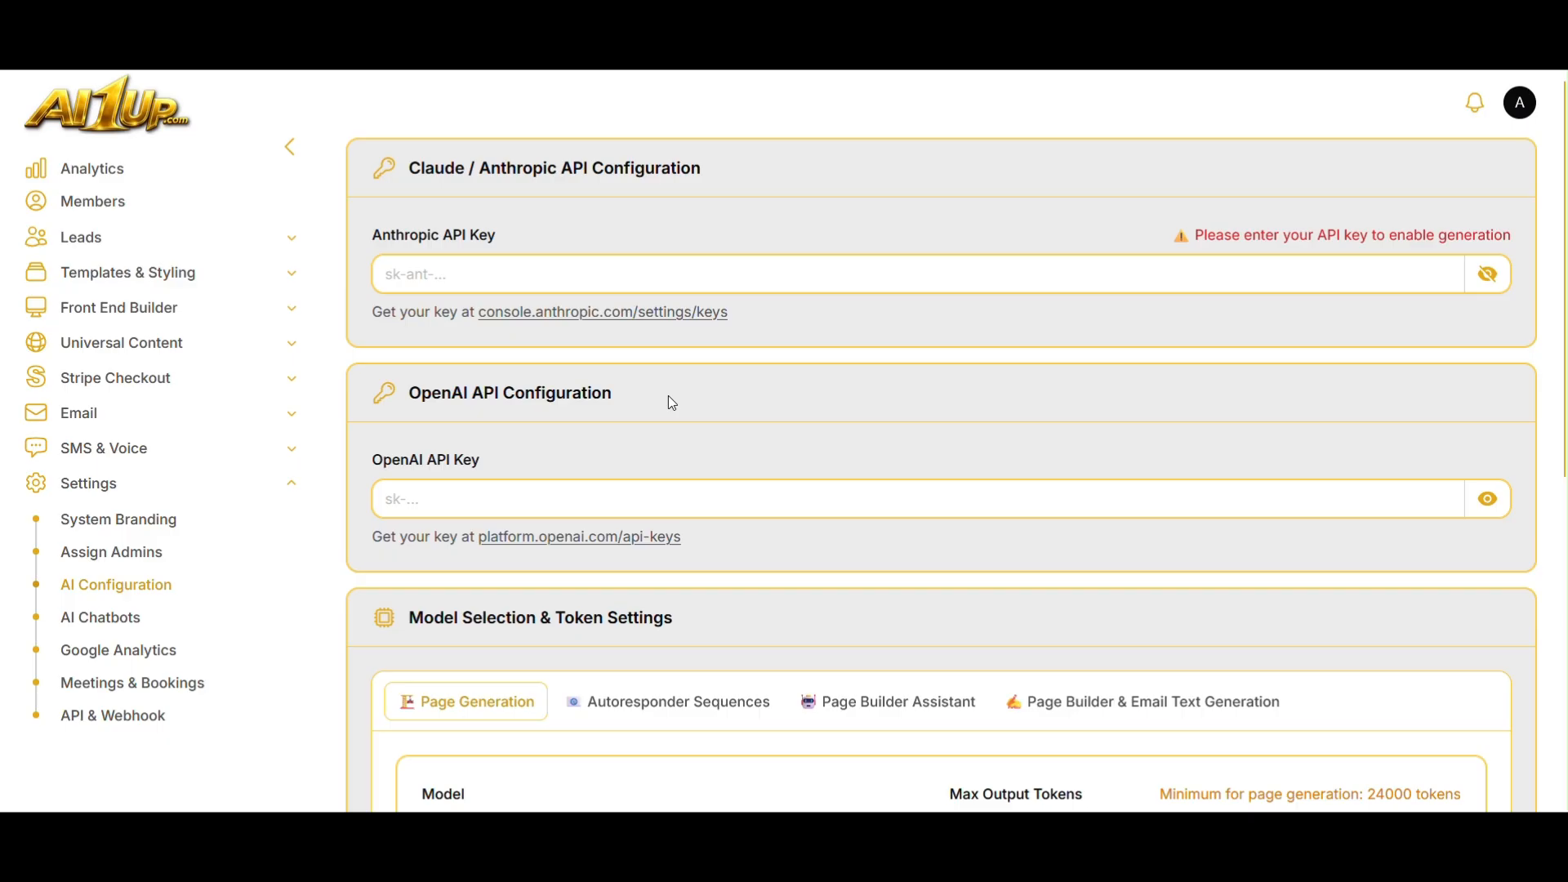
scroll(668, 400, "down", 4)
scroll(668, 396, "down", 2)
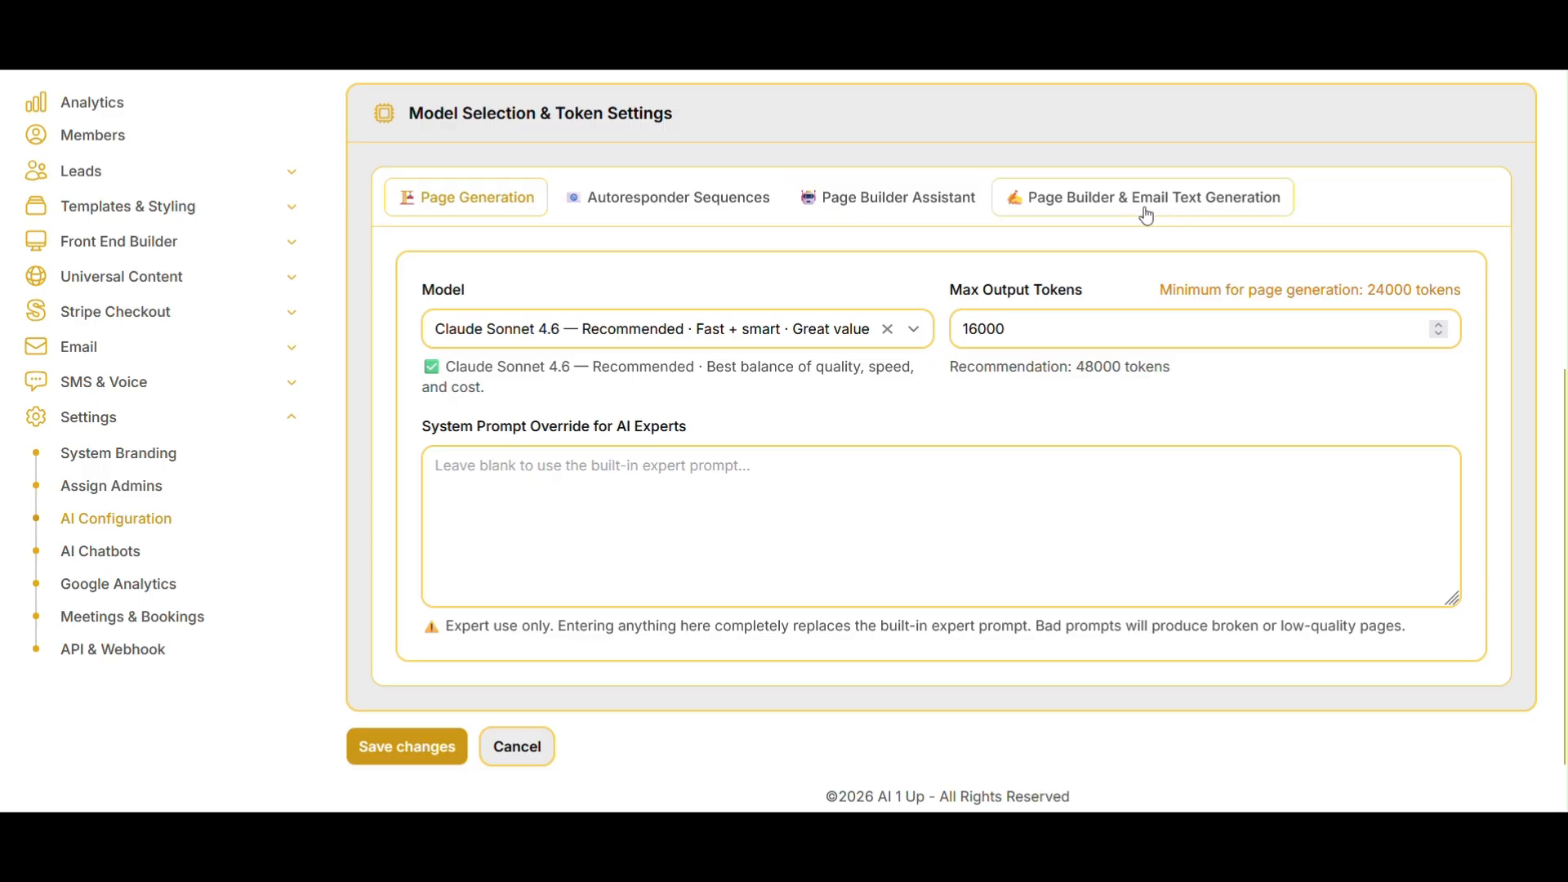
left_click(644, 339)
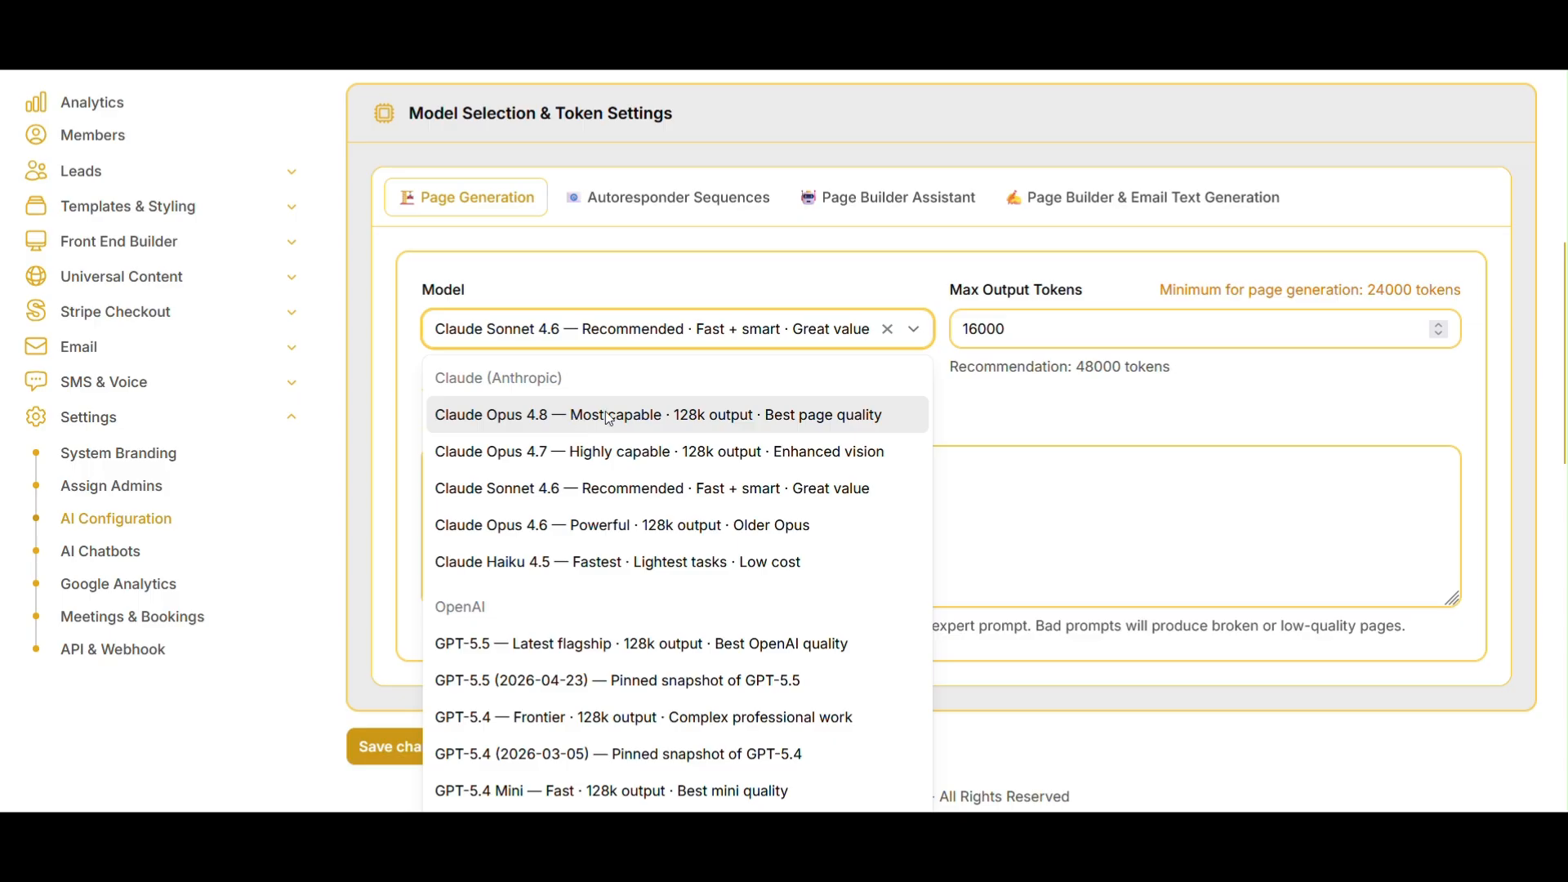
left_click(1007, 423)
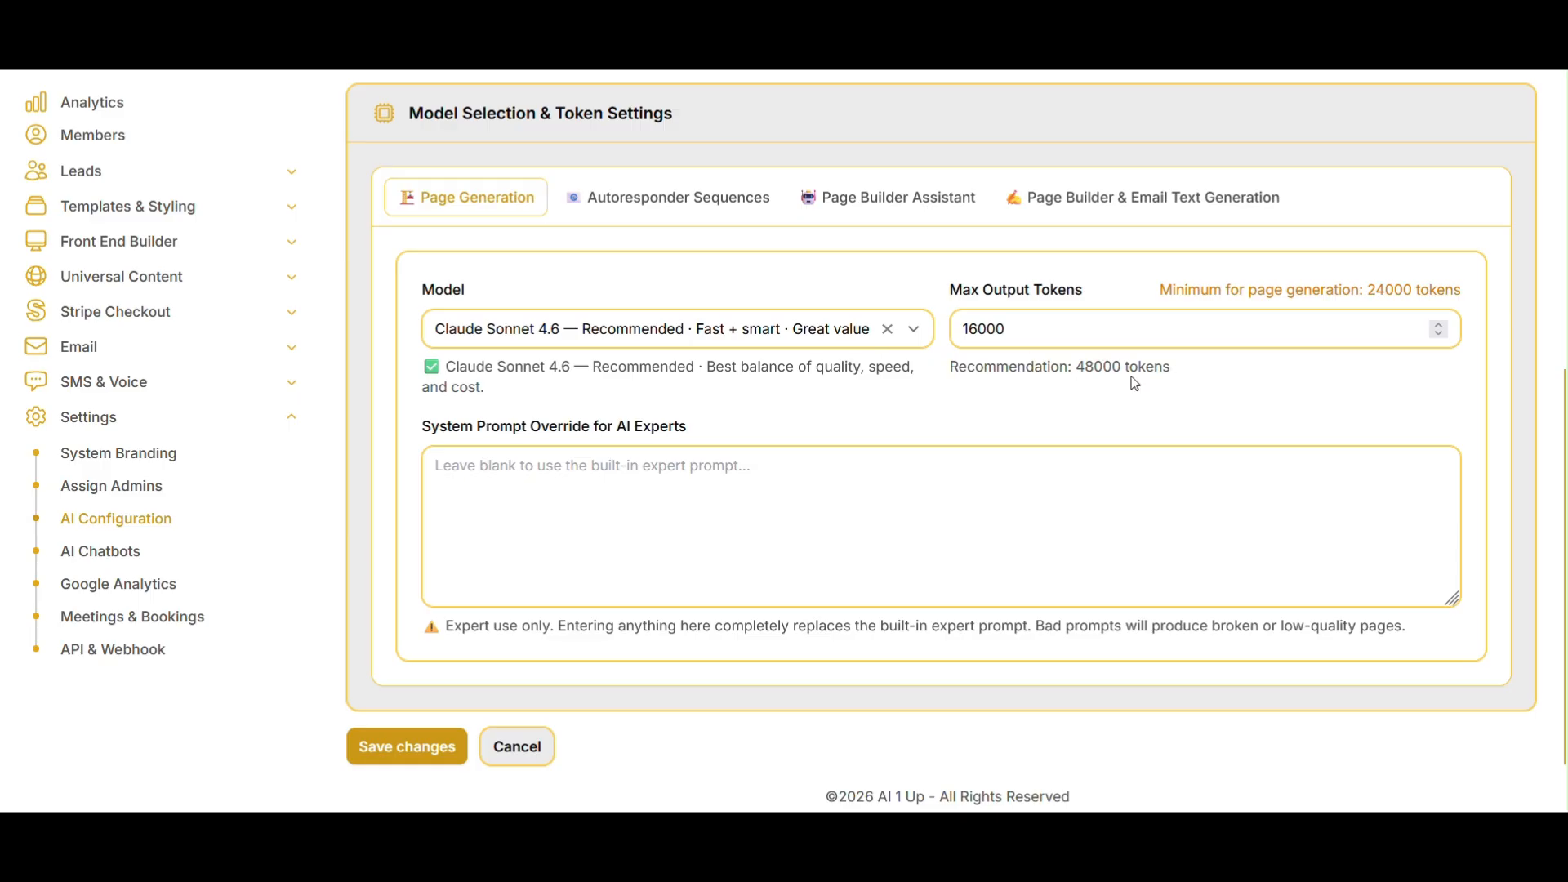
Set the maximum output tokens for Page Generation to 64000.
left_click_drag(1029, 327, 824, 337)
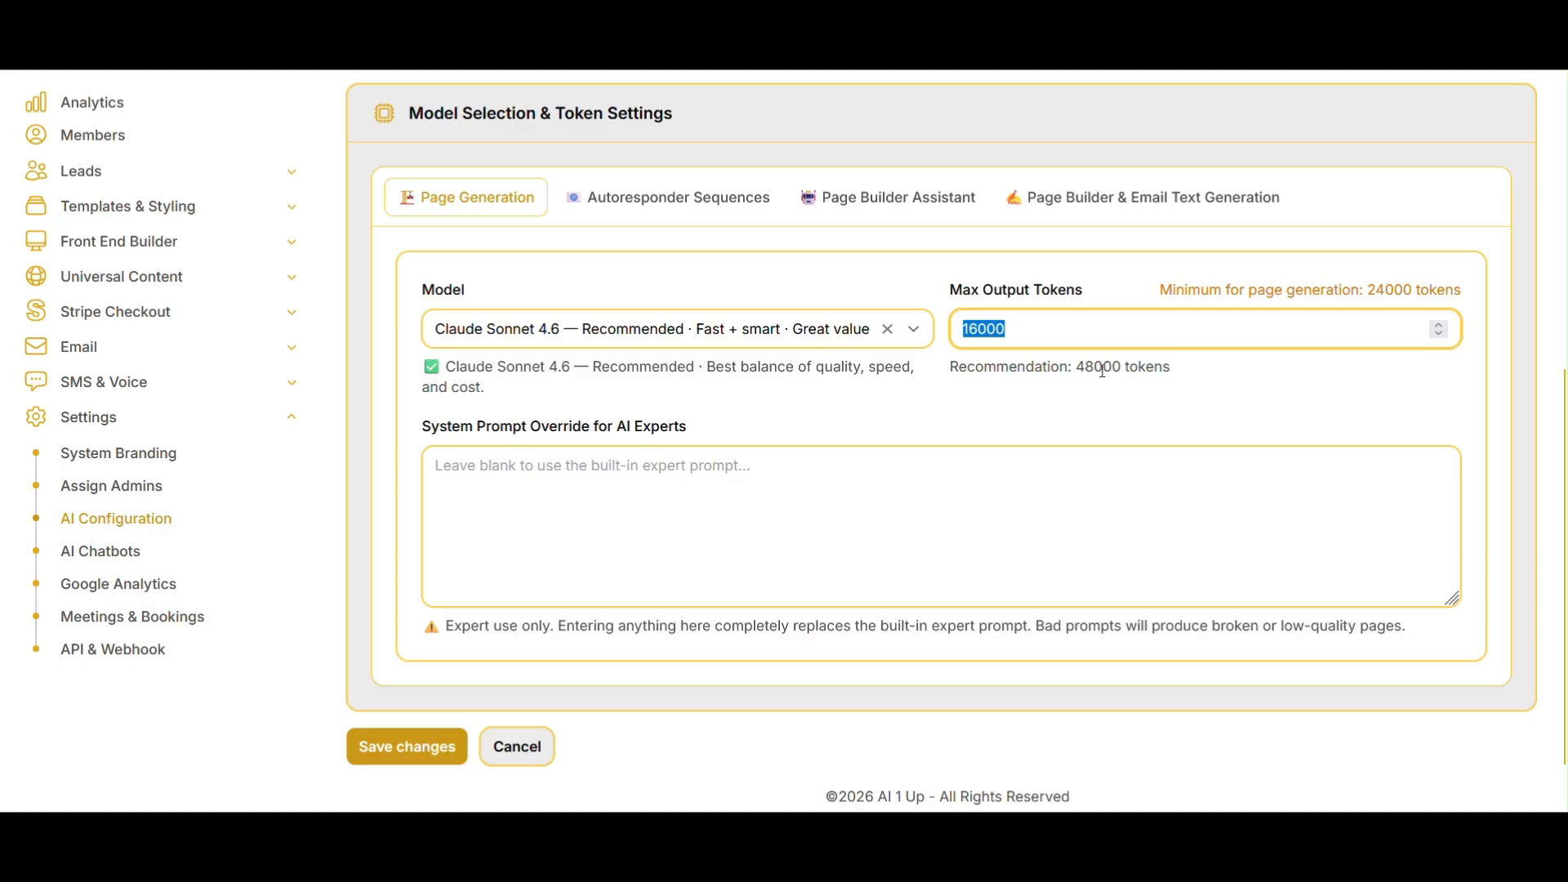
left_click(1018, 326)
left_click_drag(1021, 326, 921, 329)
type("64000")
Look through the models available for Autoresponder Sequences.
left_click(647, 204)
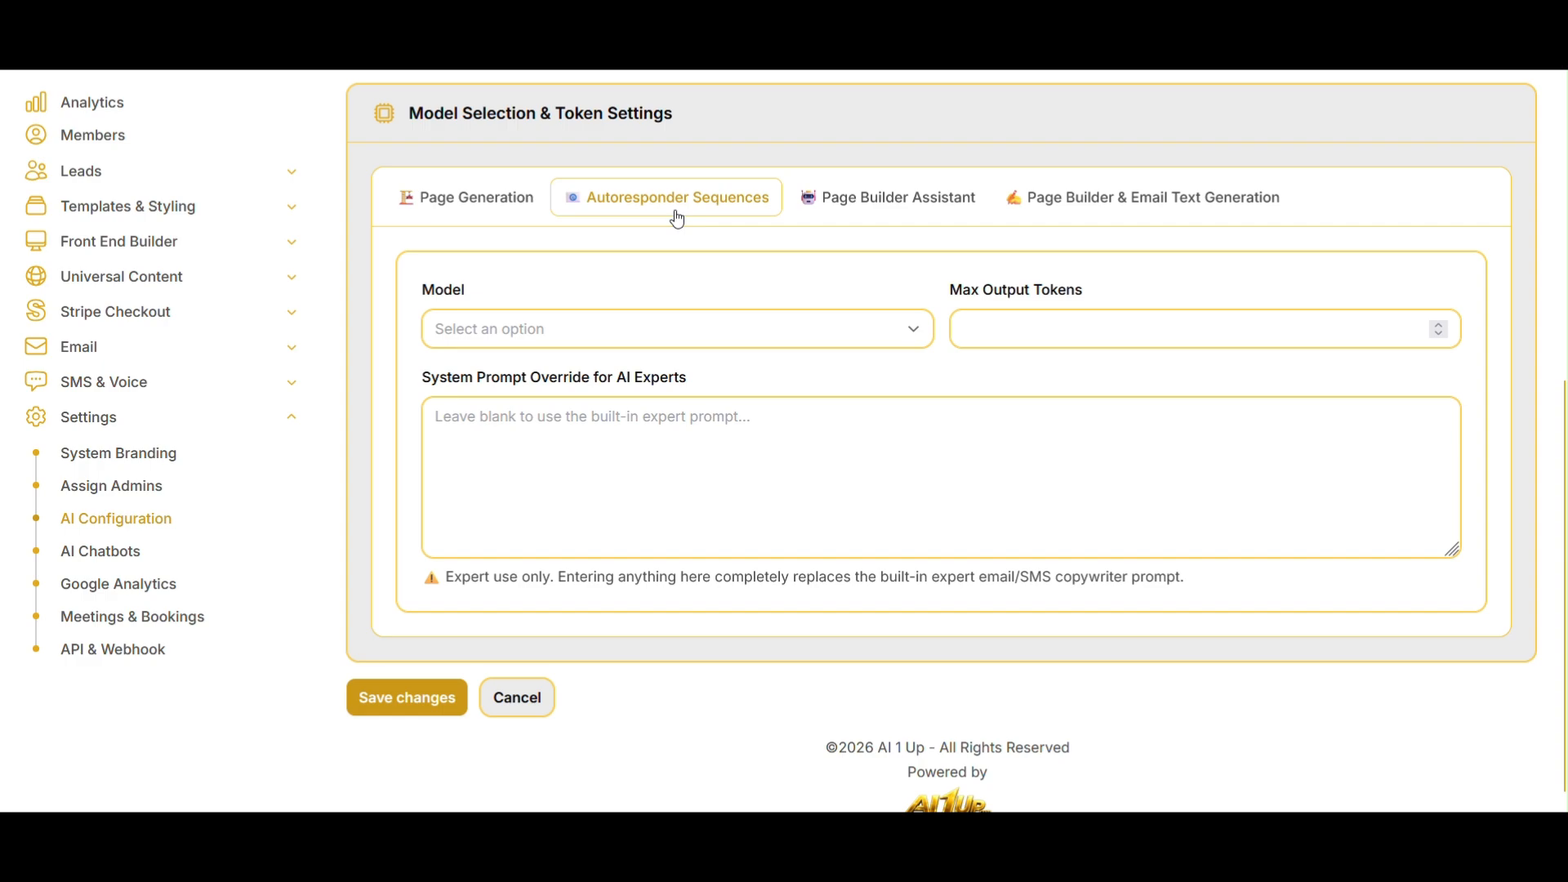
left_click(812, 330)
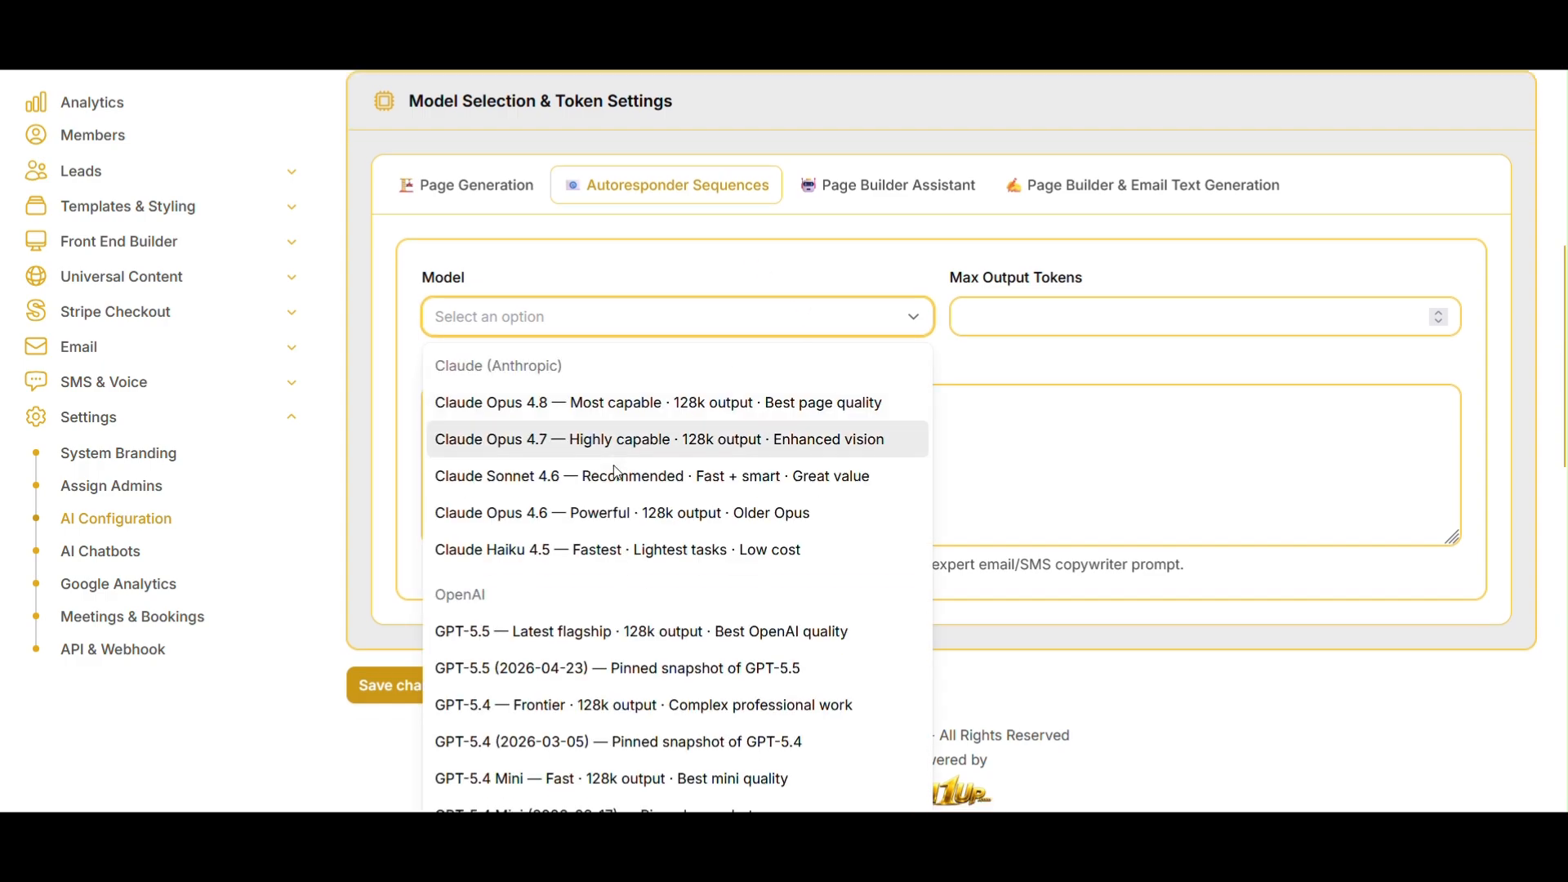
scroll(621, 458, "down", 1)
scroll(614, 464, "up", 1)
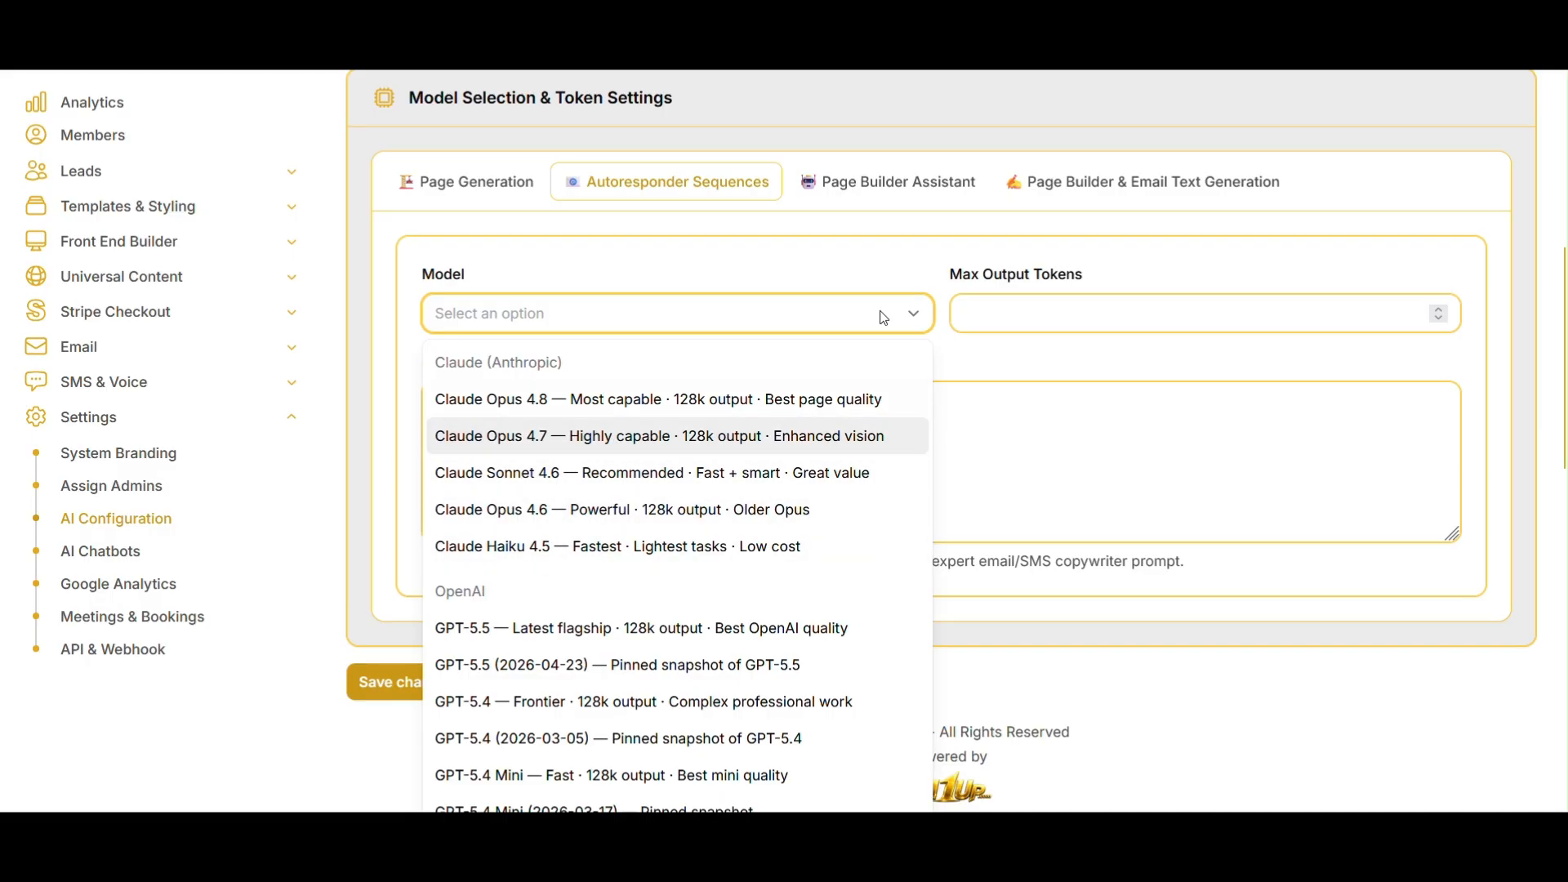
Look through the models offered for the Page Builder Assistant without choosing one.
left_click(870, 173)
left_click(870, 174)
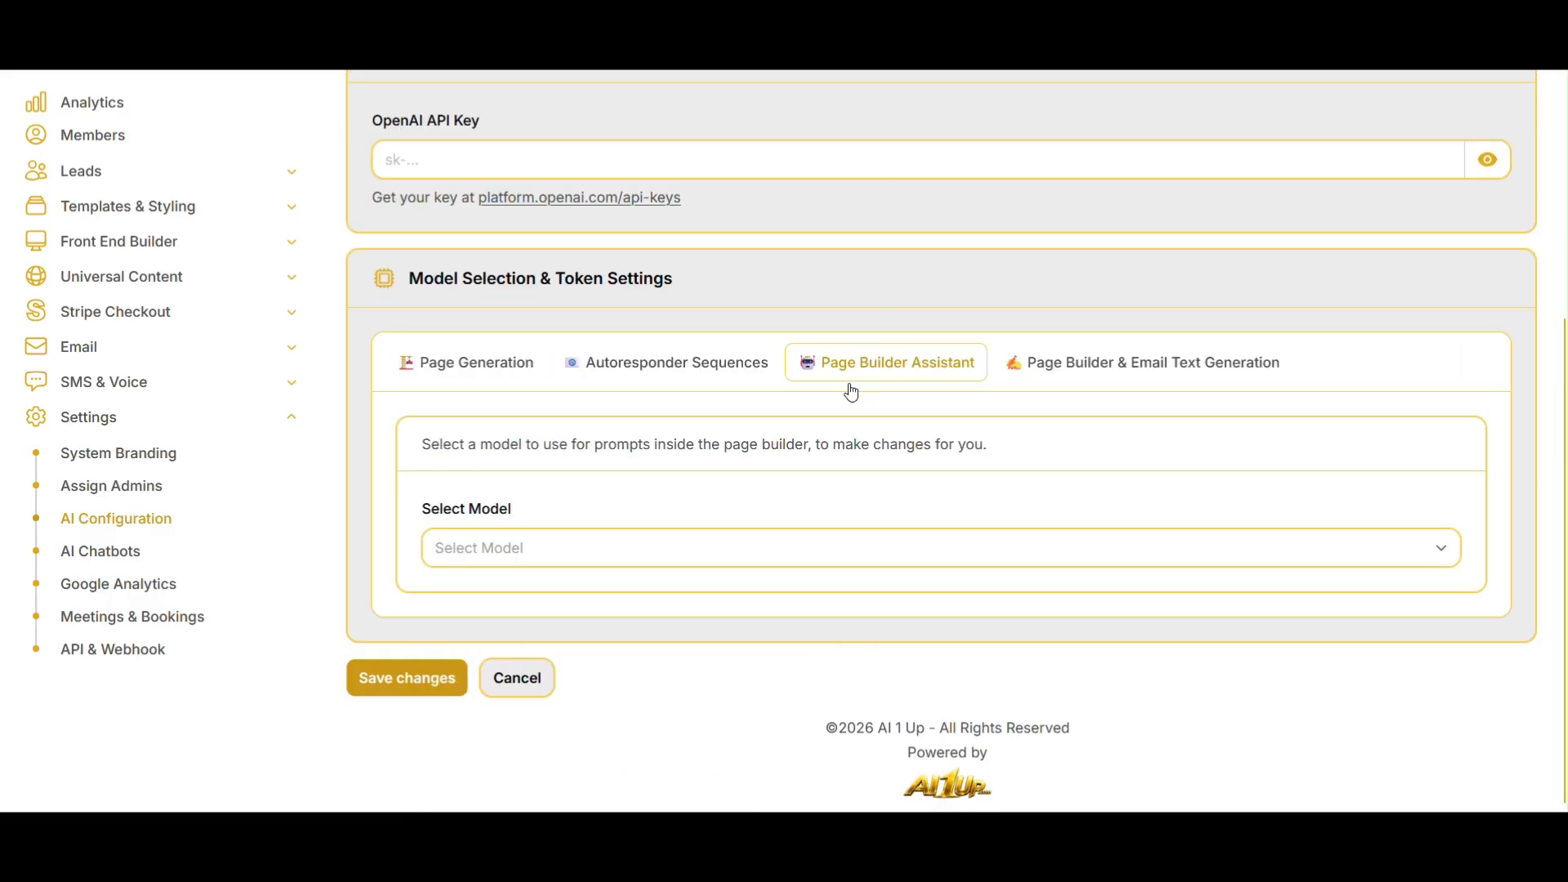
left_click(697, 560)
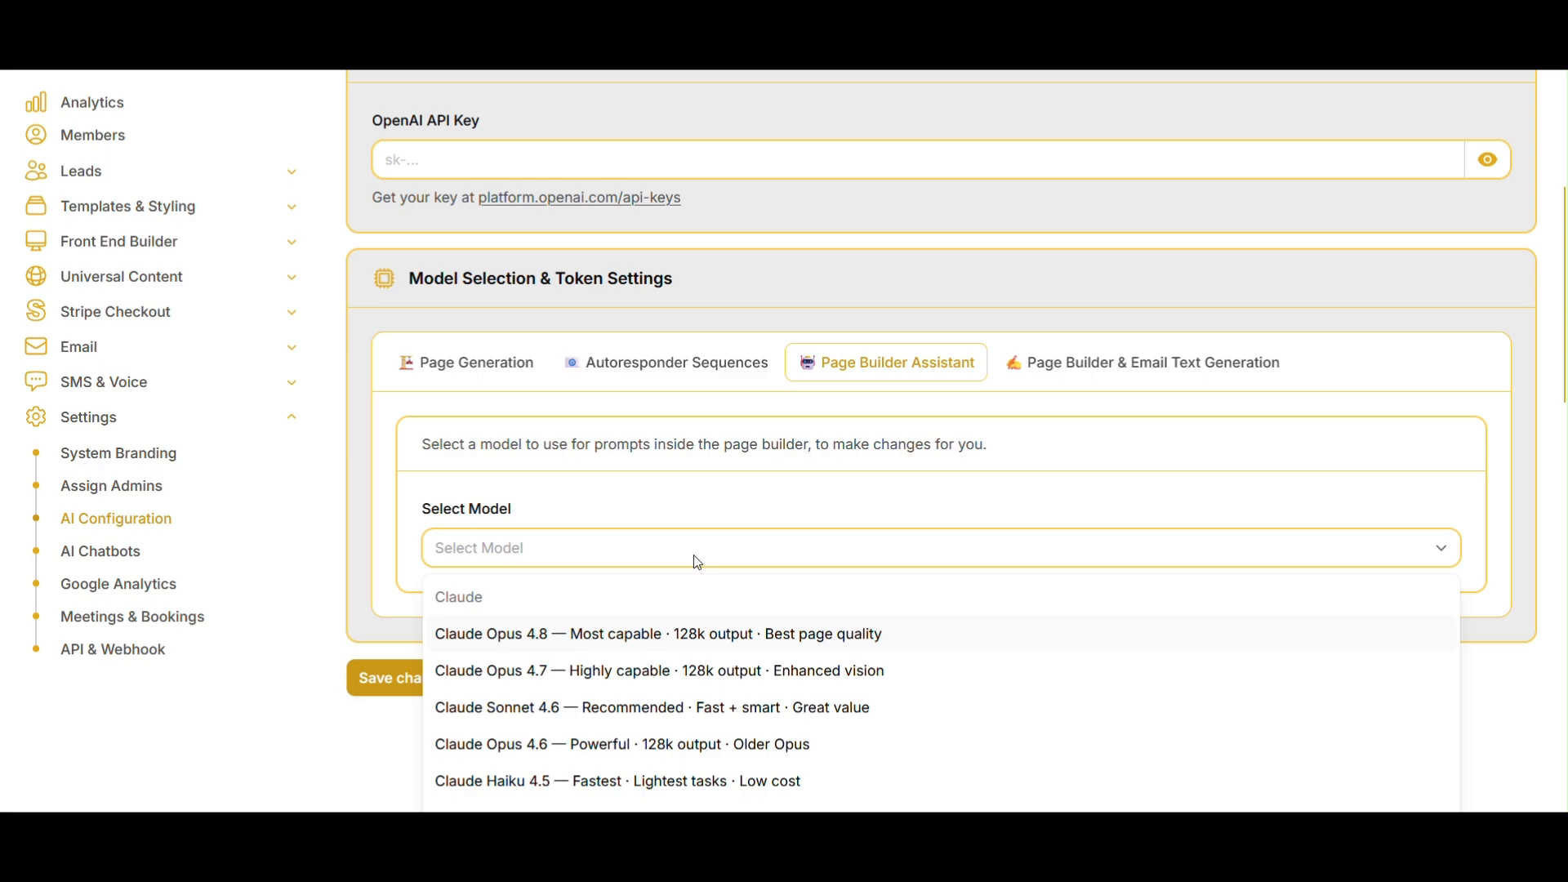
scroll(735, 481, "down", 2)
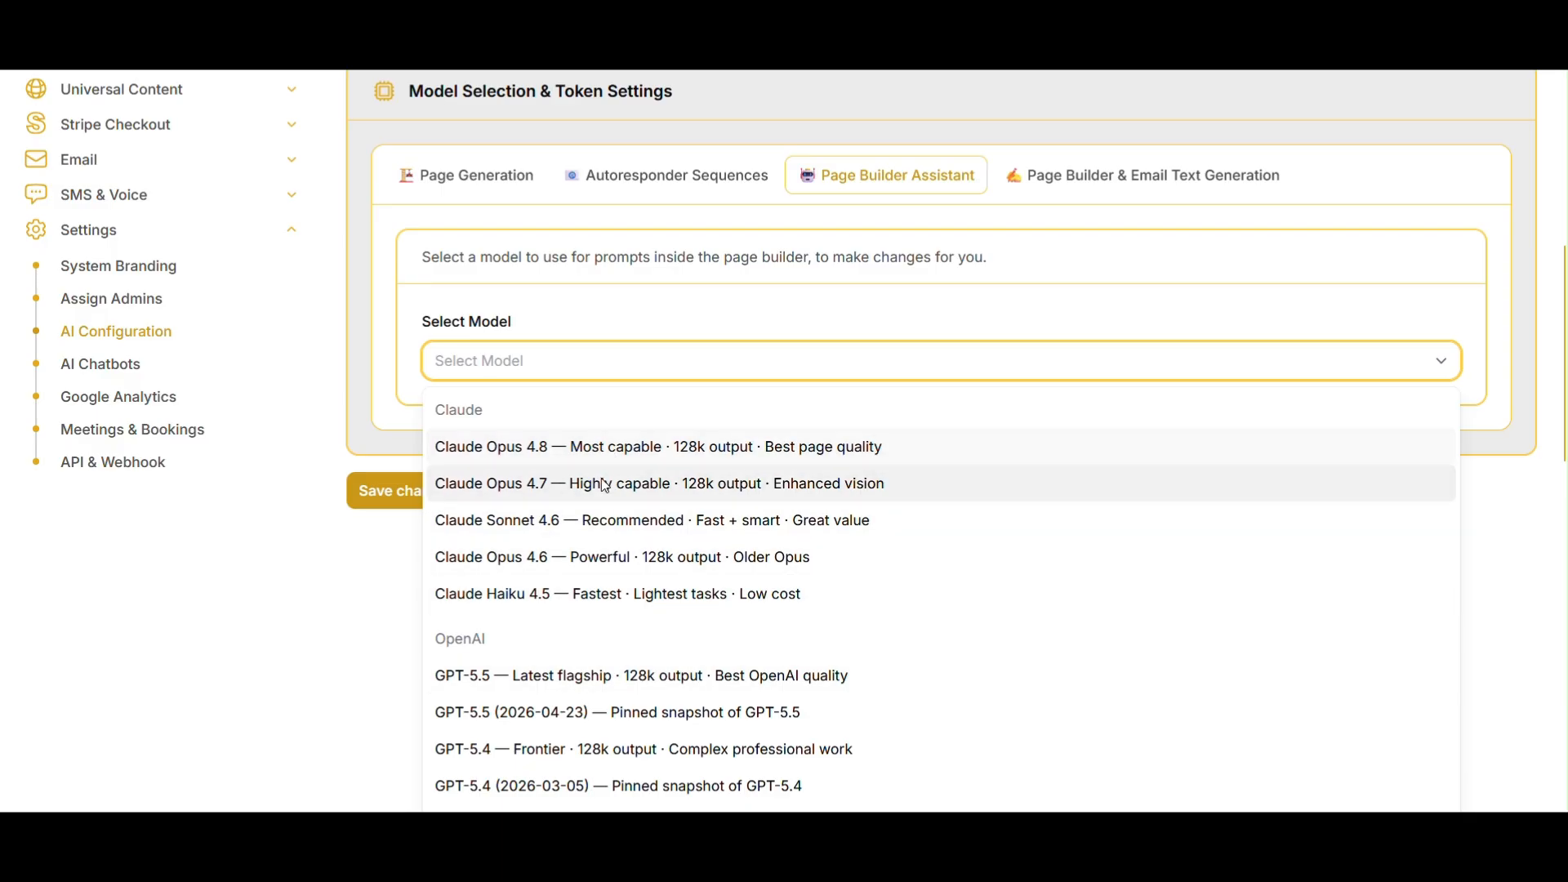
scroll(1025, 309, "up", 3)
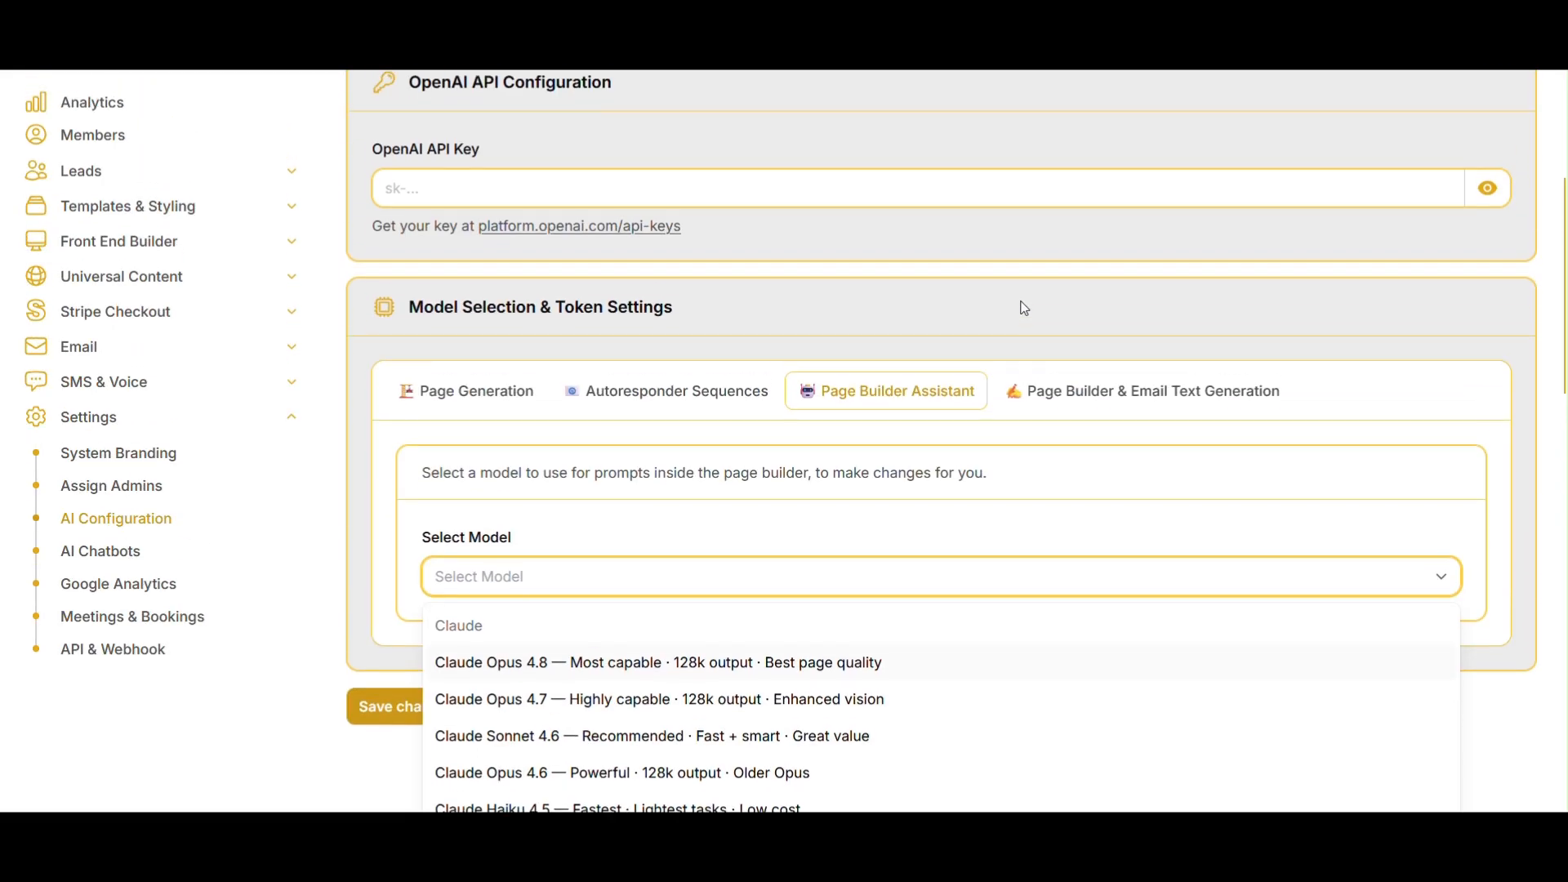
scroll(1135, 392, "down", 1)
scroll(1131, 326, "up", 1)
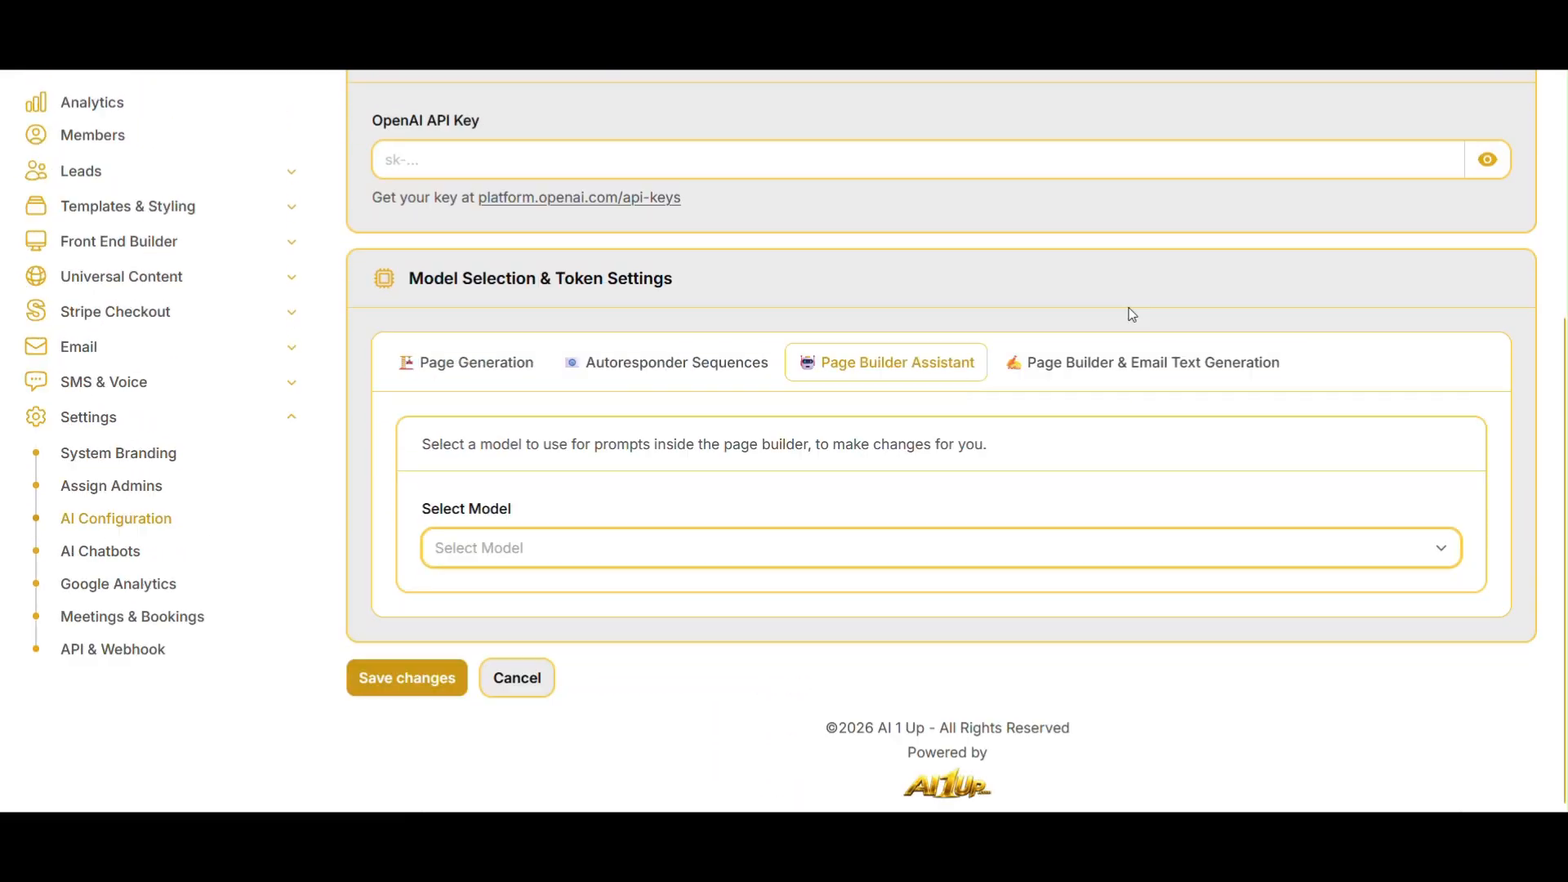
Examine the text generation models available for Page Builder & Email Text Generation, leaving the selection empty.
left_click(1126, 372)
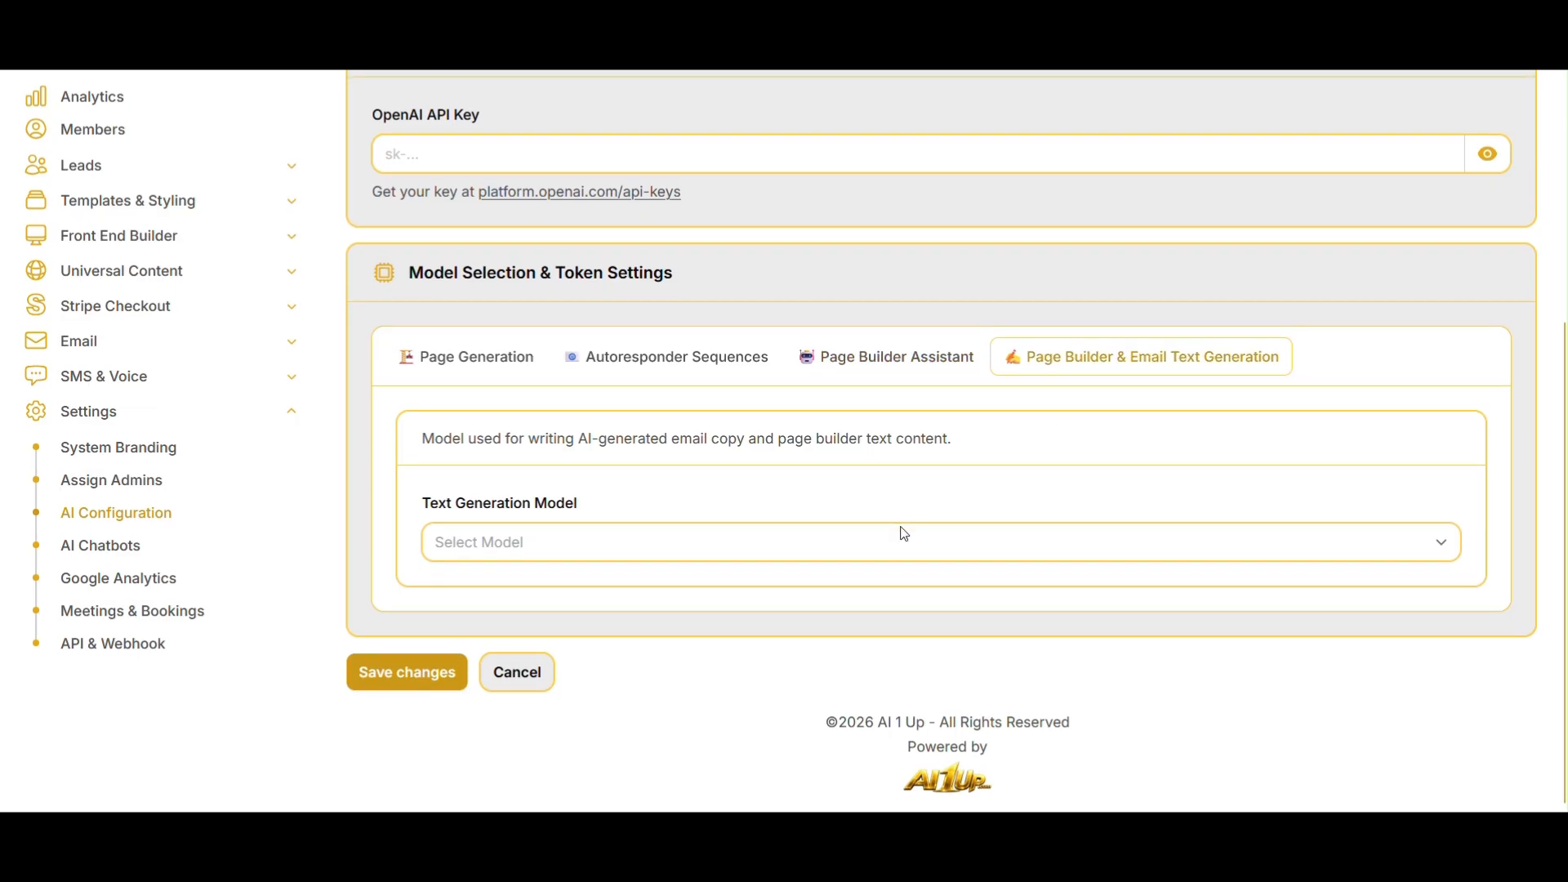
left_click(898, 548)
scroll(901, 555, "down", 3)
scroll(604, 554, "down", 3)
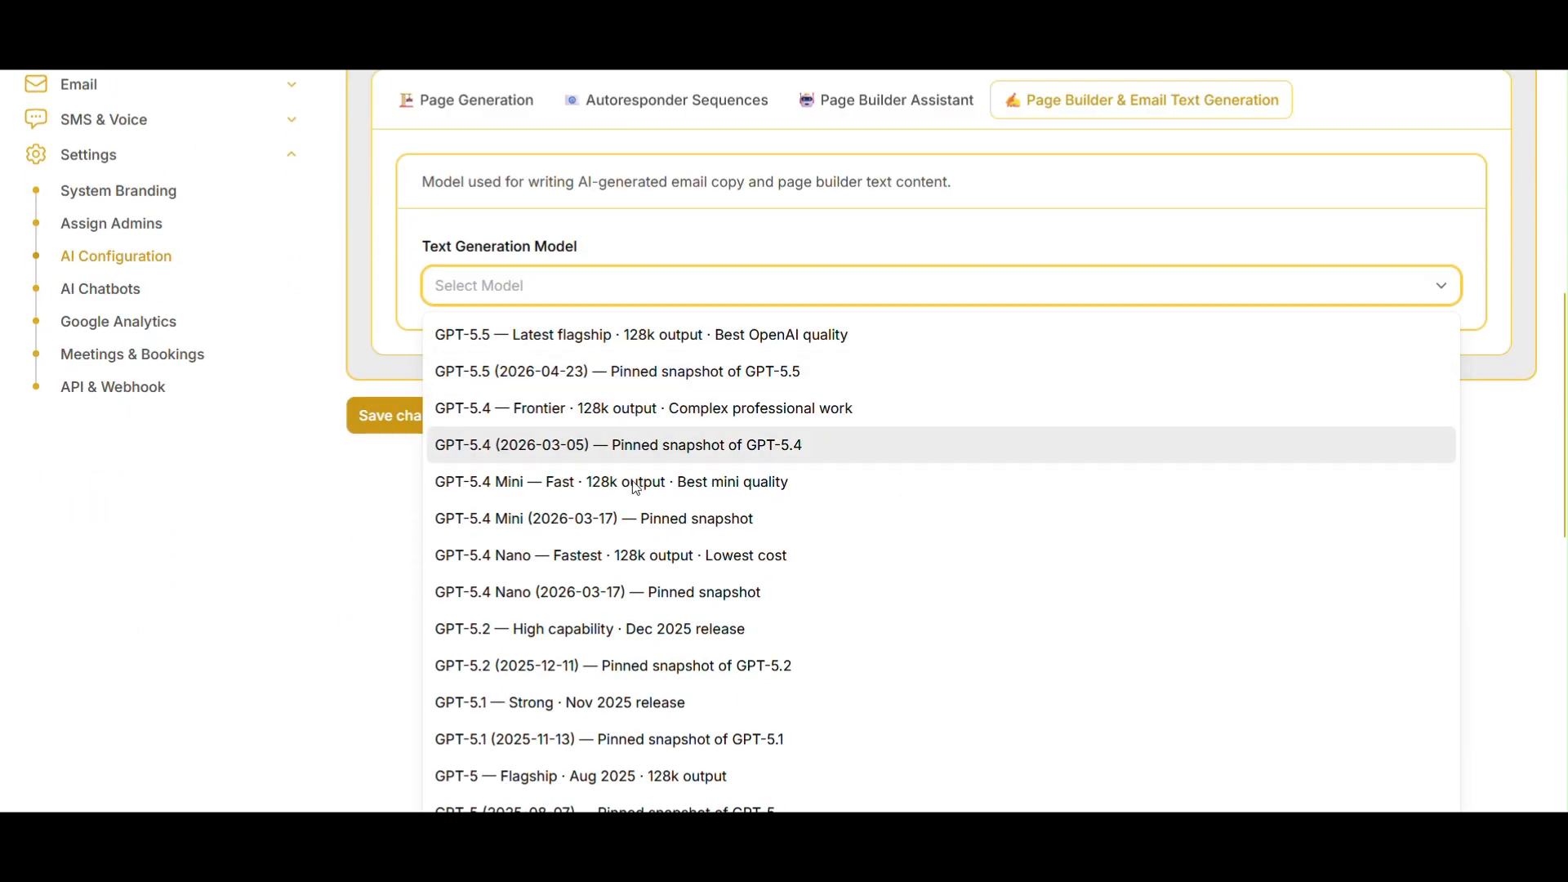
scroll(604, 555, "up", 3)
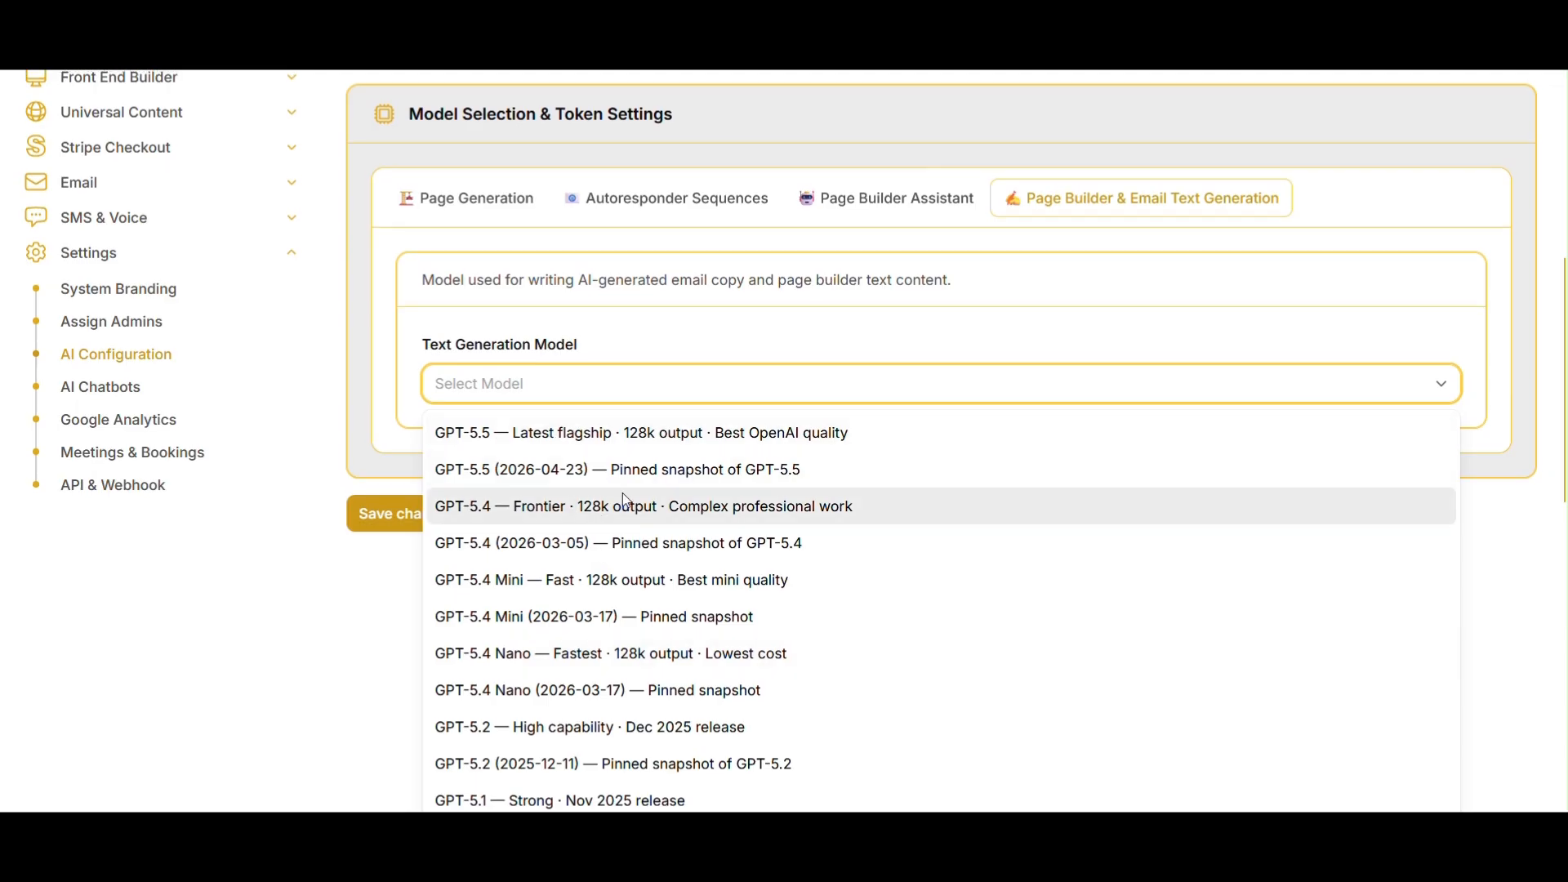
left_click(865, 349)
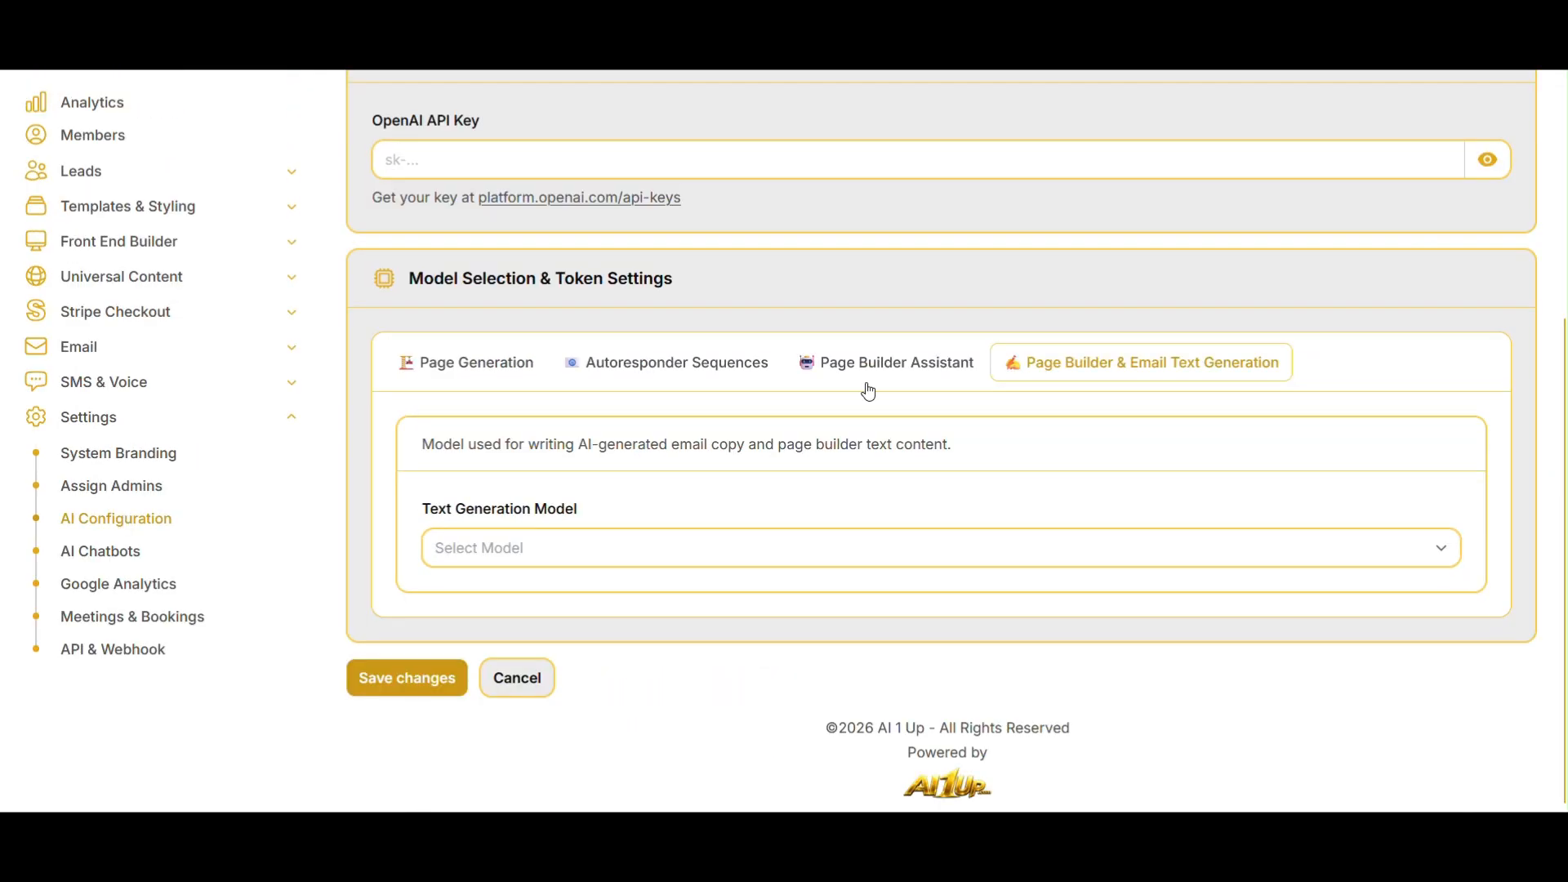
scroll(809, 482, "up", 1)
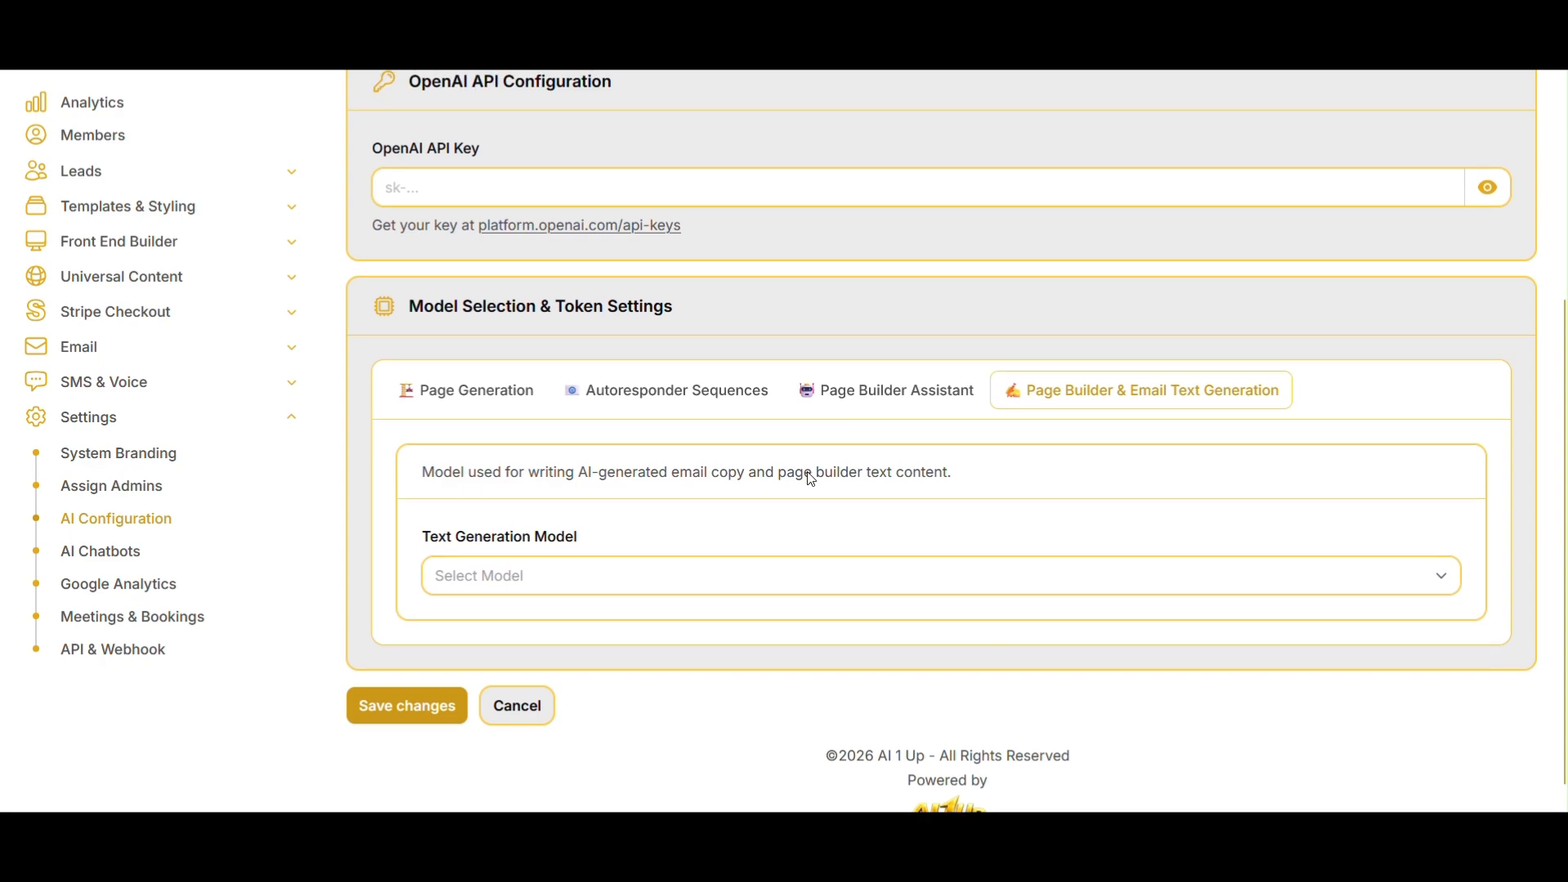
Leave the AI settings and open the AI Page Generator from Templates & Styling.
left_click(293, 423)
scroll(273, 343, "up", 3)
left_click(239, 221)
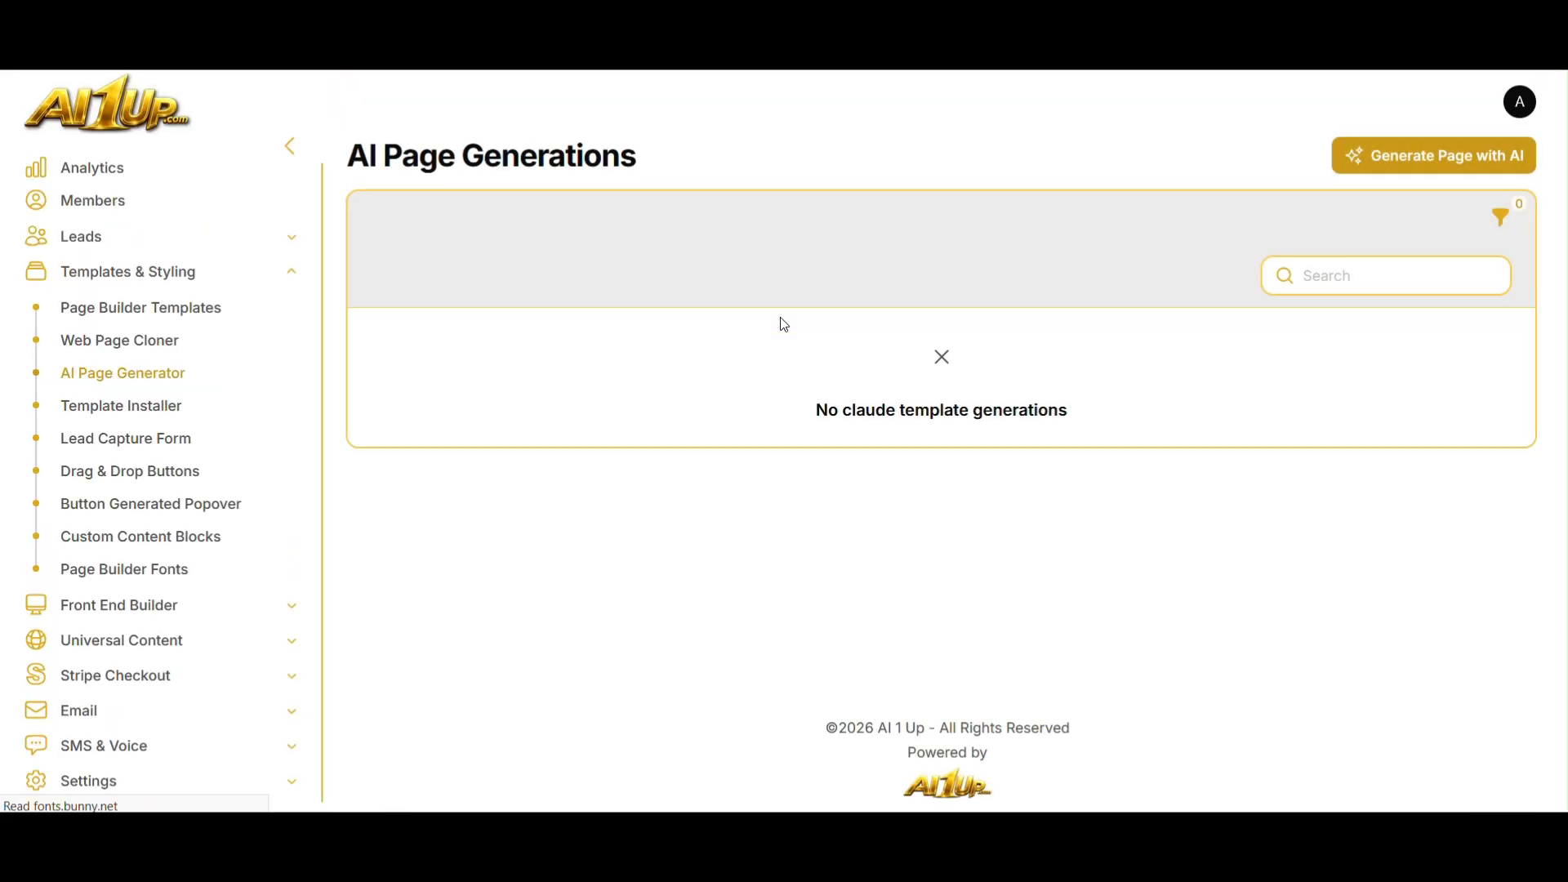
Open the form for generating a page with AI and look through the available page types without choosing one.
left_click(1403, 156)
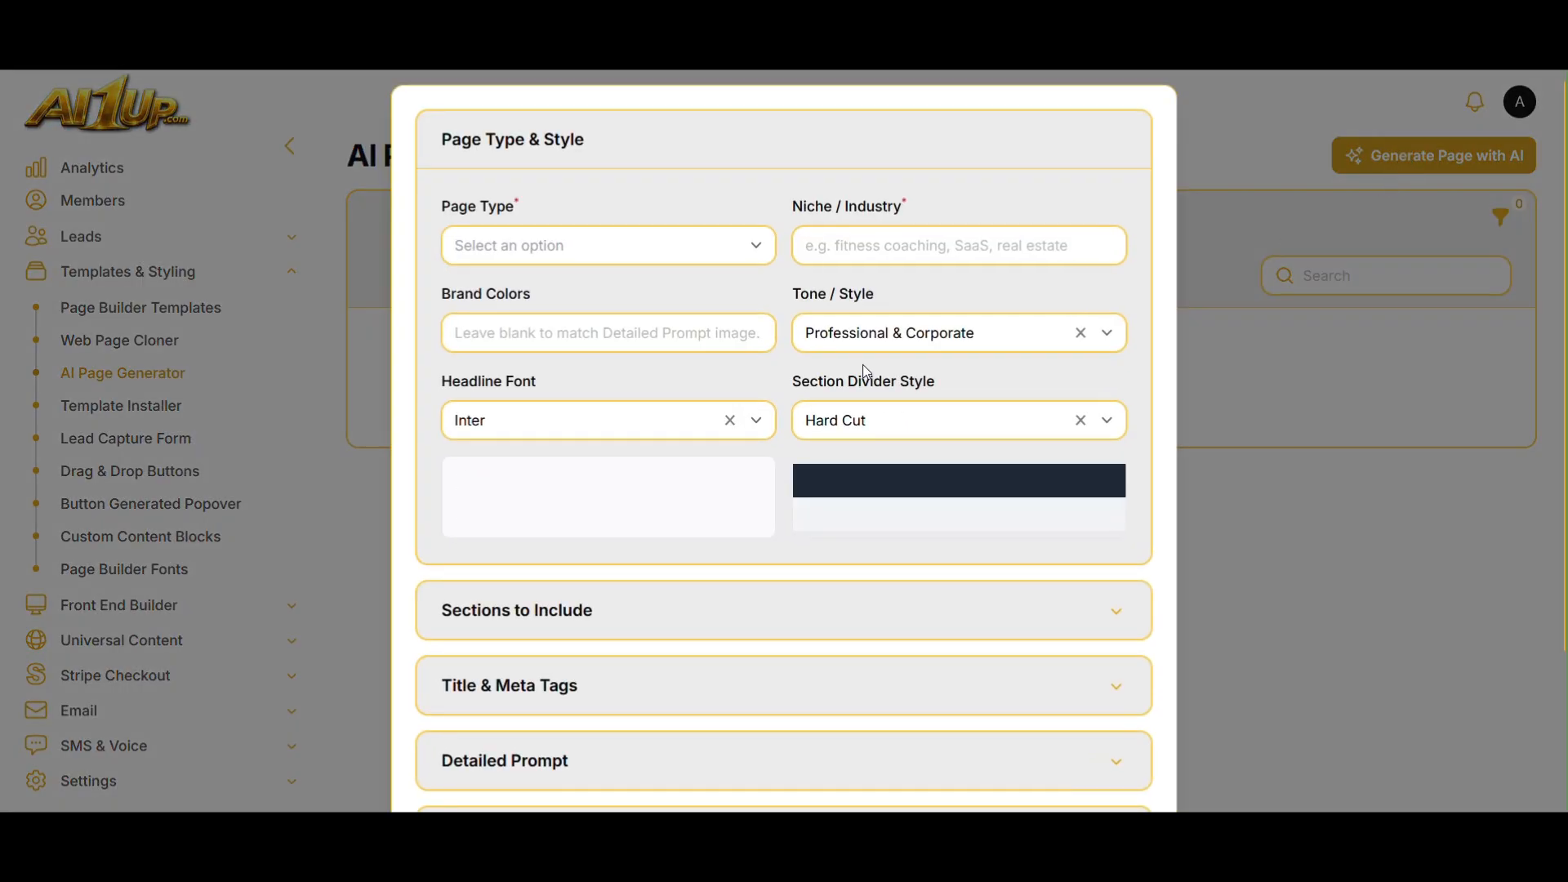
left_click(657, 258)
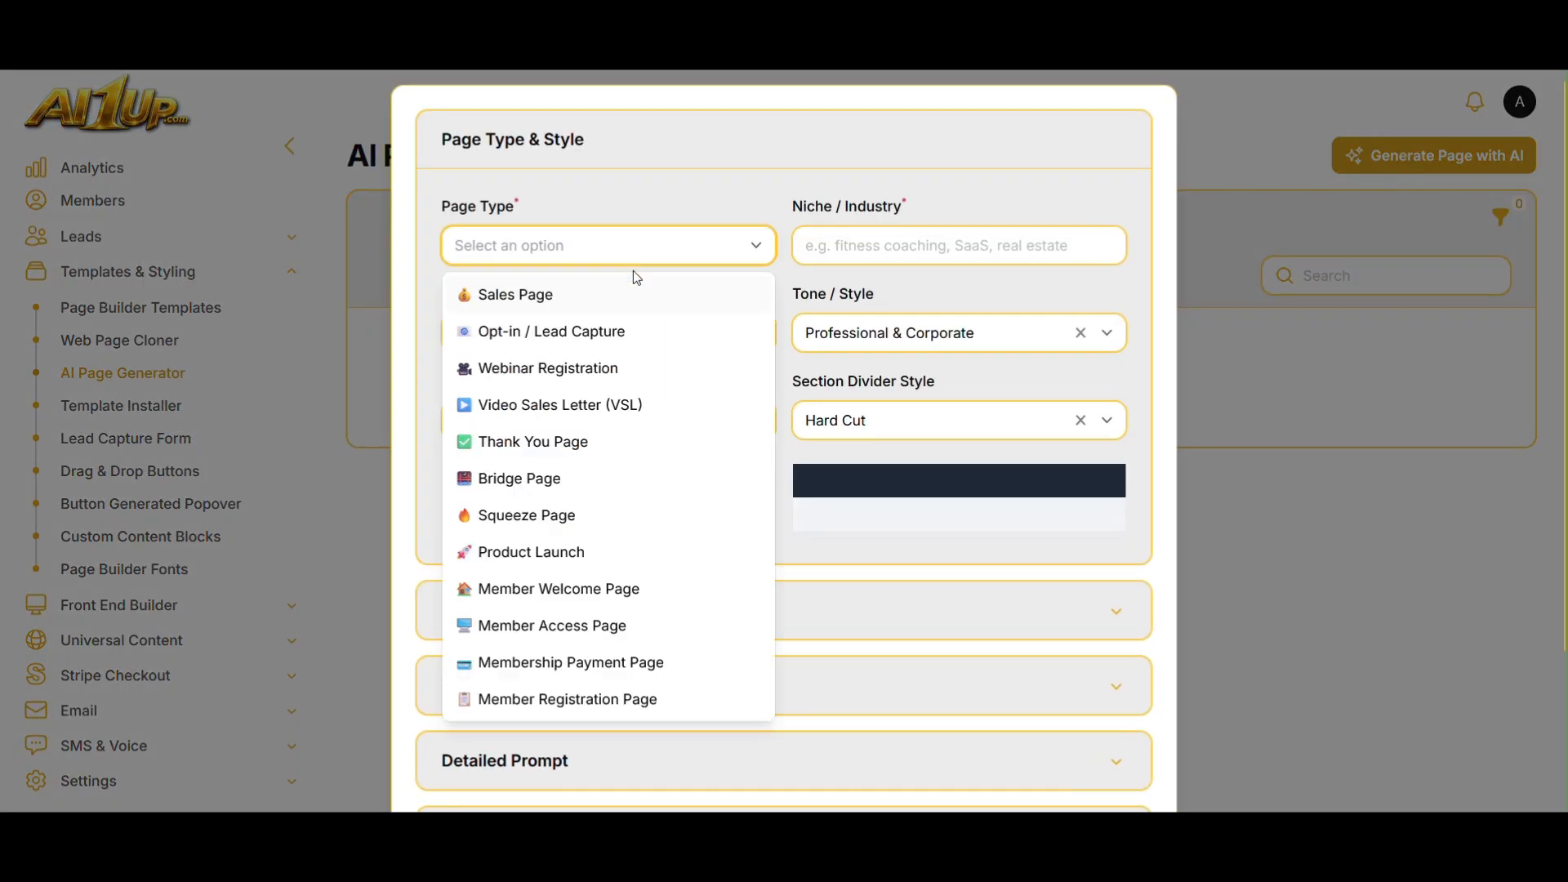
scroll(573, 492, "down", 2)
scroll(573, 492, "up", 3)
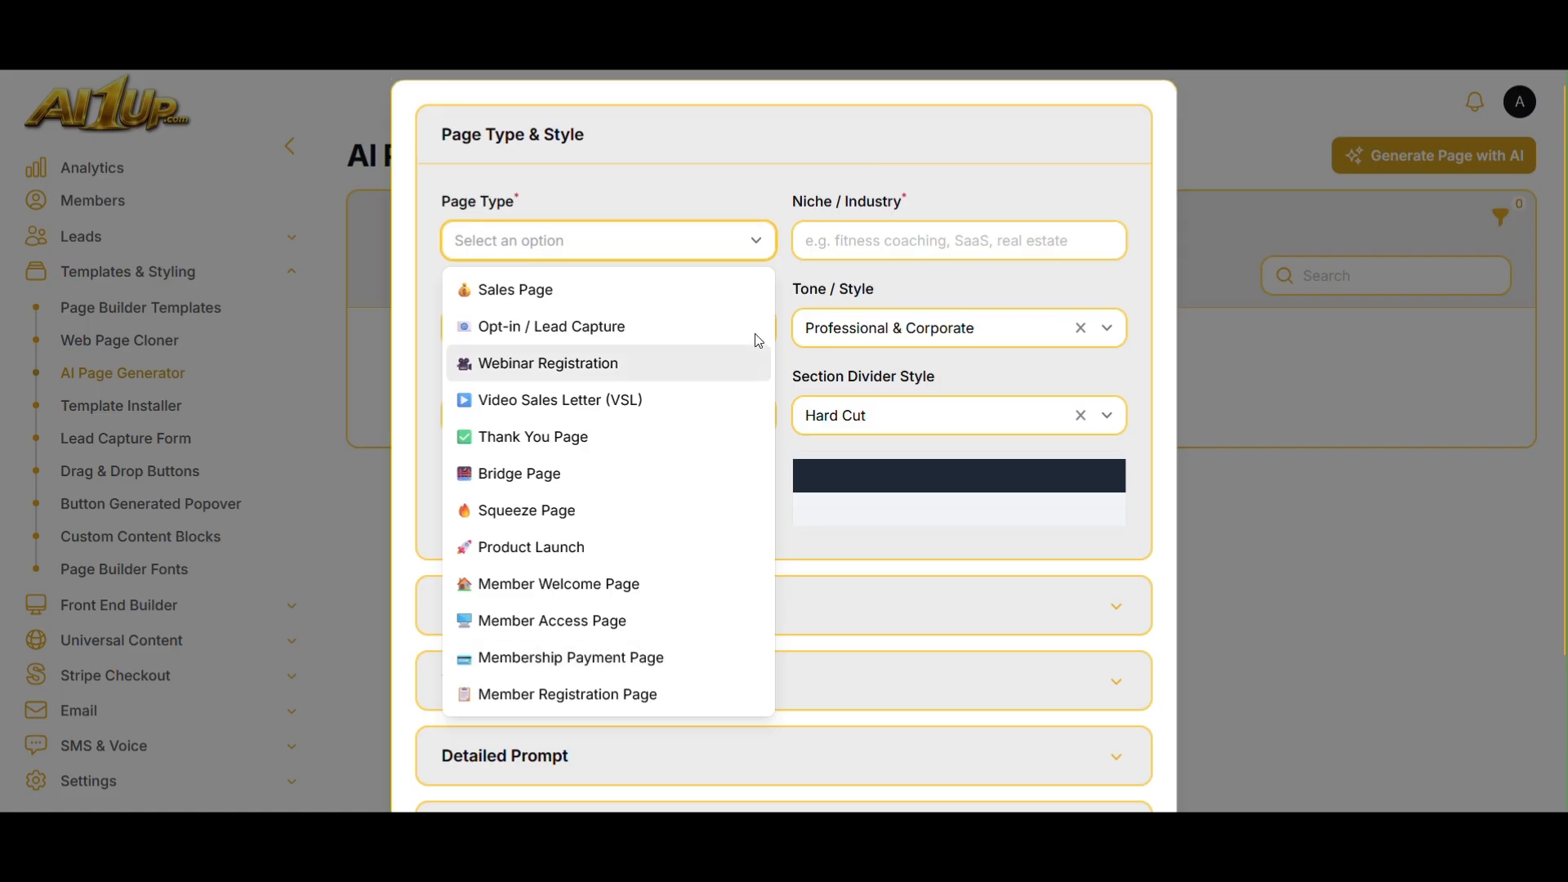
left_click(830, 171)
Expand the Detailed Prompt section and examine its text prompt, image upload and URL scraping options alongside the Page Type & Style fields.
scroll(777, 425, "down", 2)
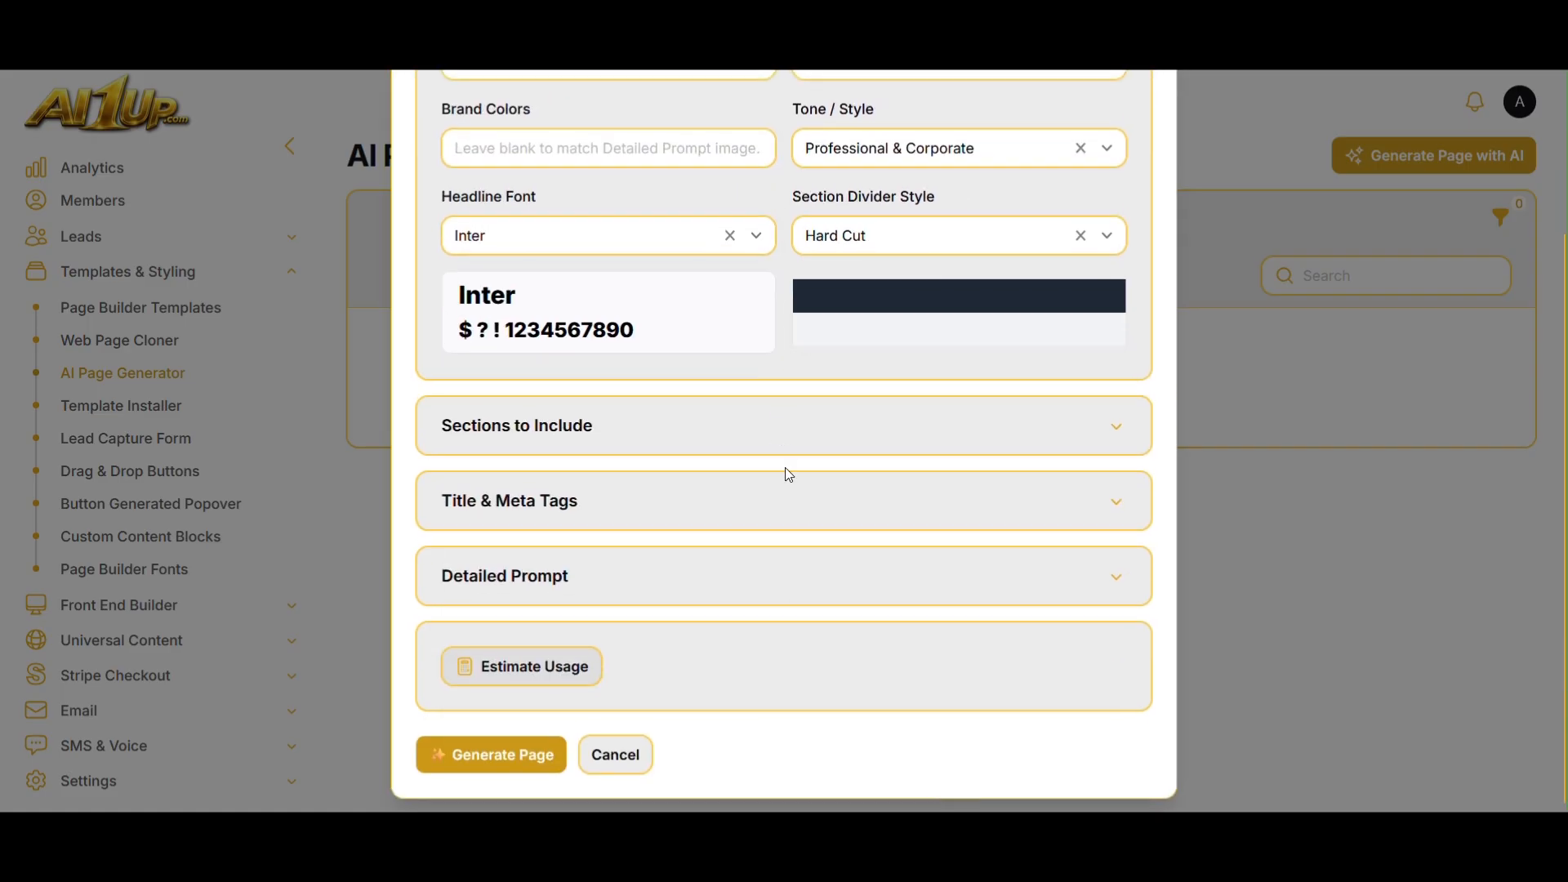
left_click(758, 579)
scroll(758, 582, "down", 3)
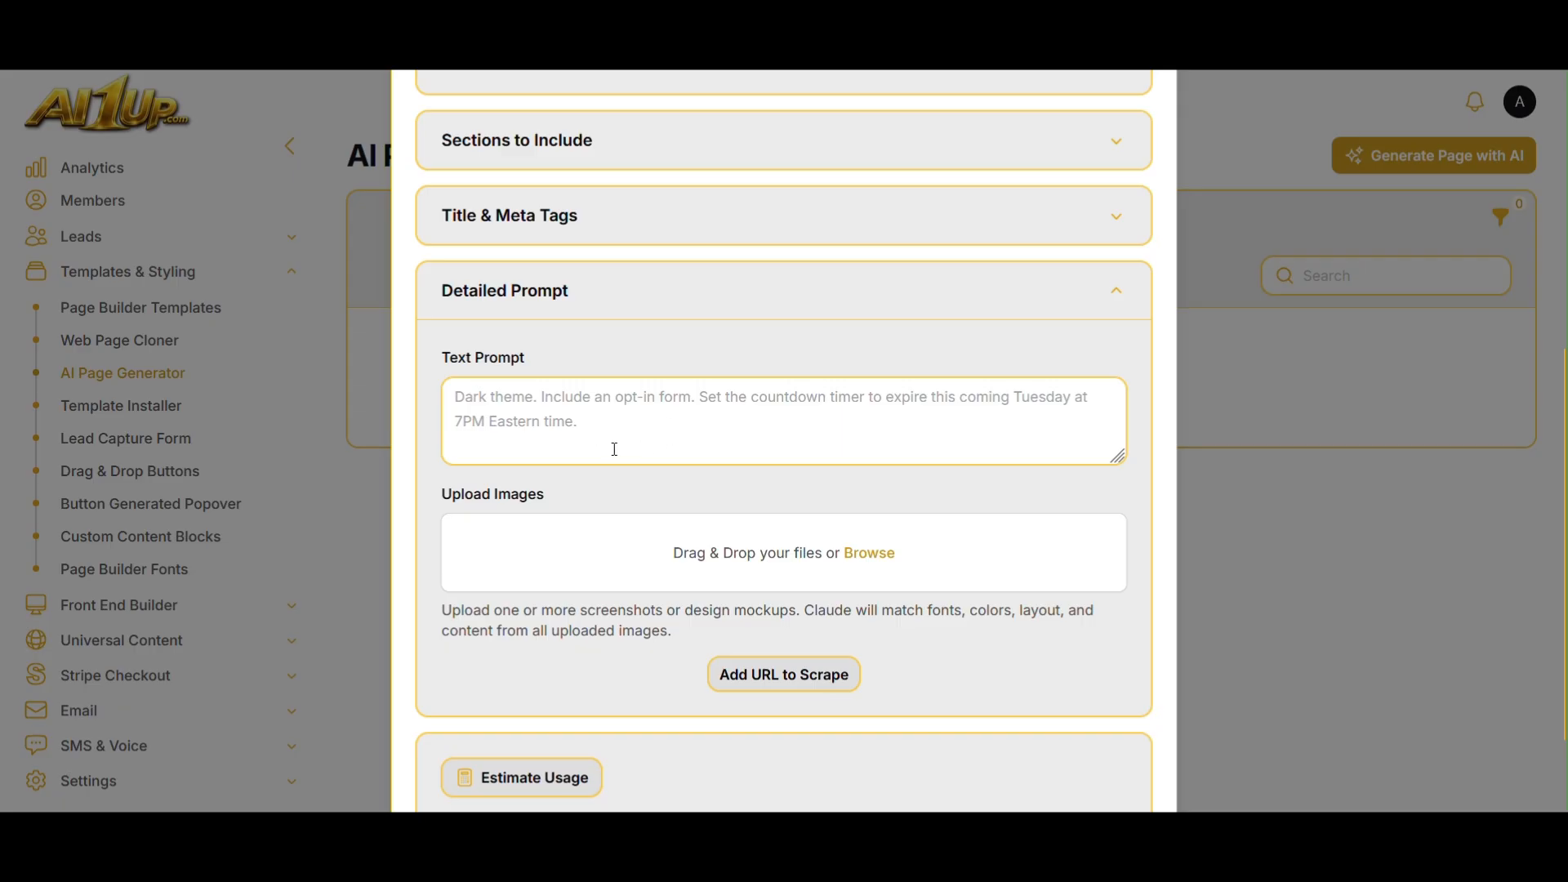
scroll(633, 413, "down", 1)
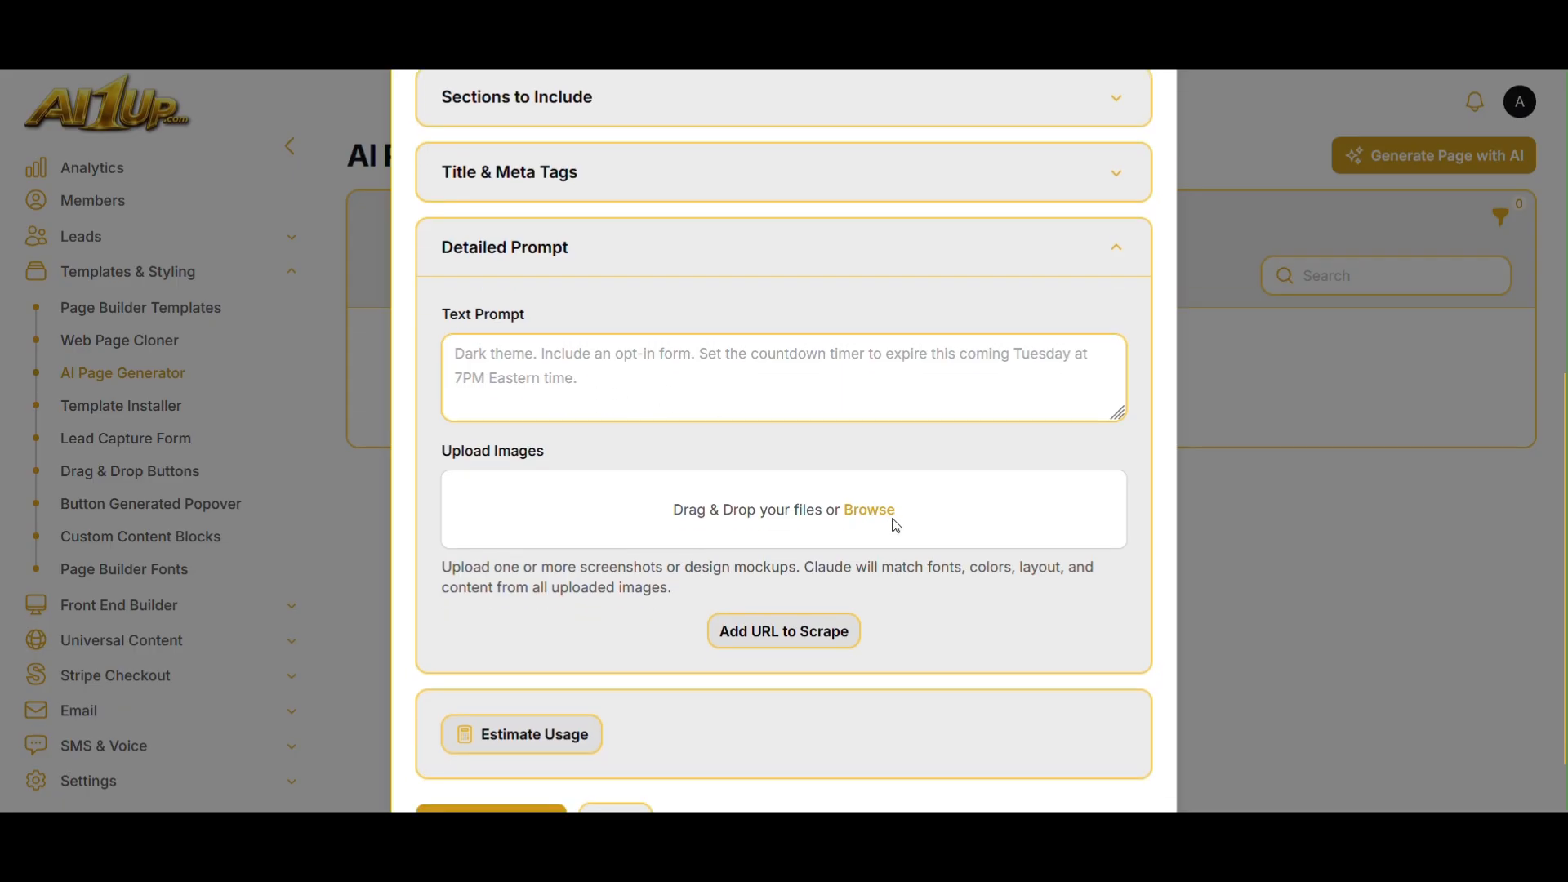
scroll(915, 472, "up", 5)
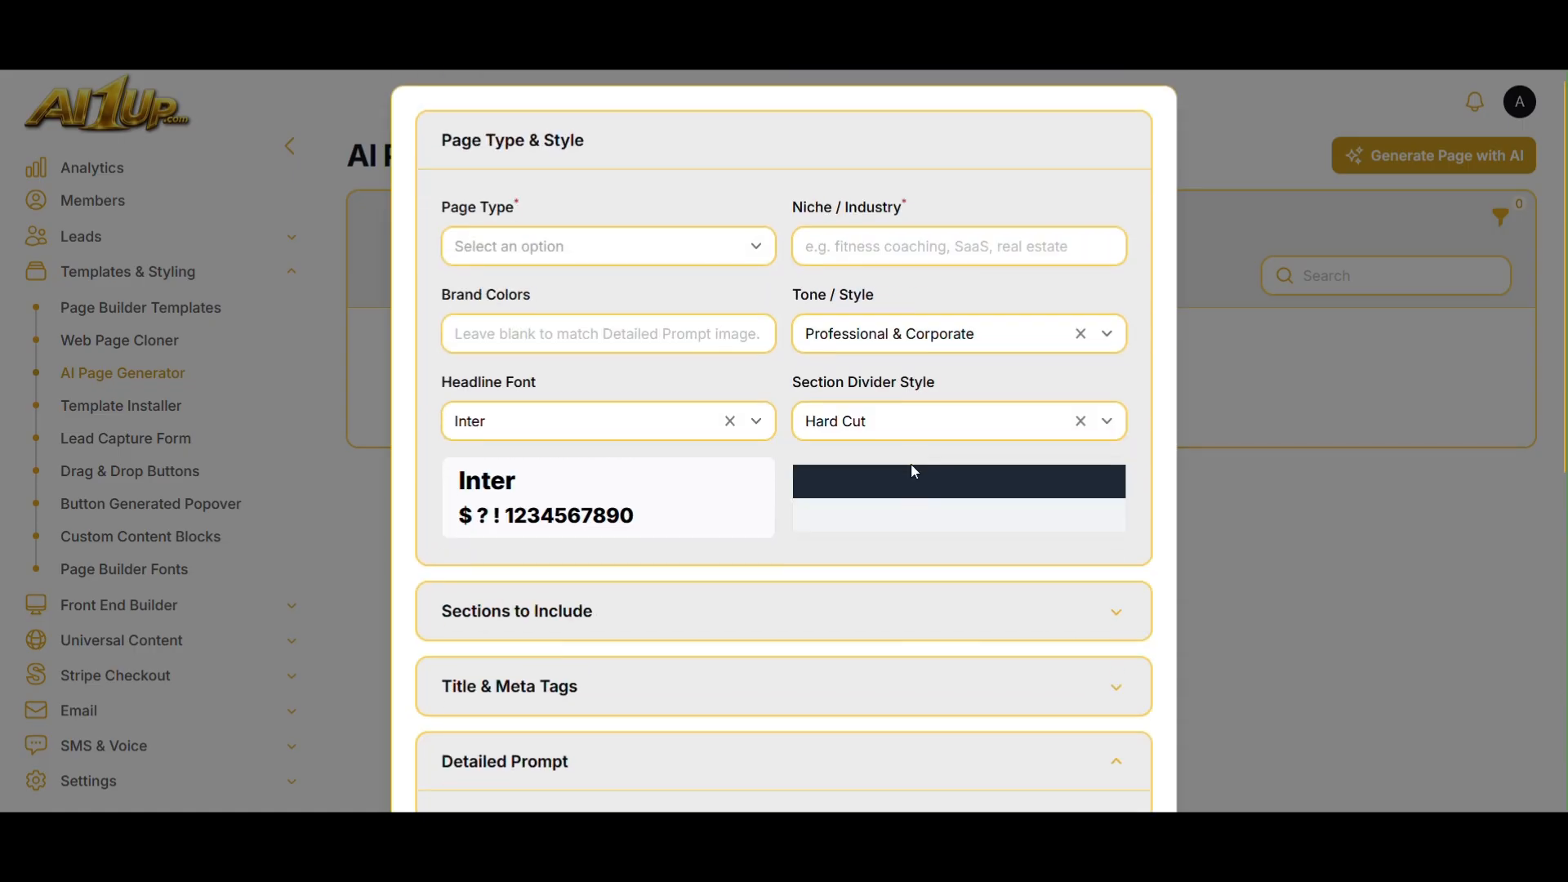
scroll(714, 616, "down", 4)
scroll(841, 585, "up", 6)
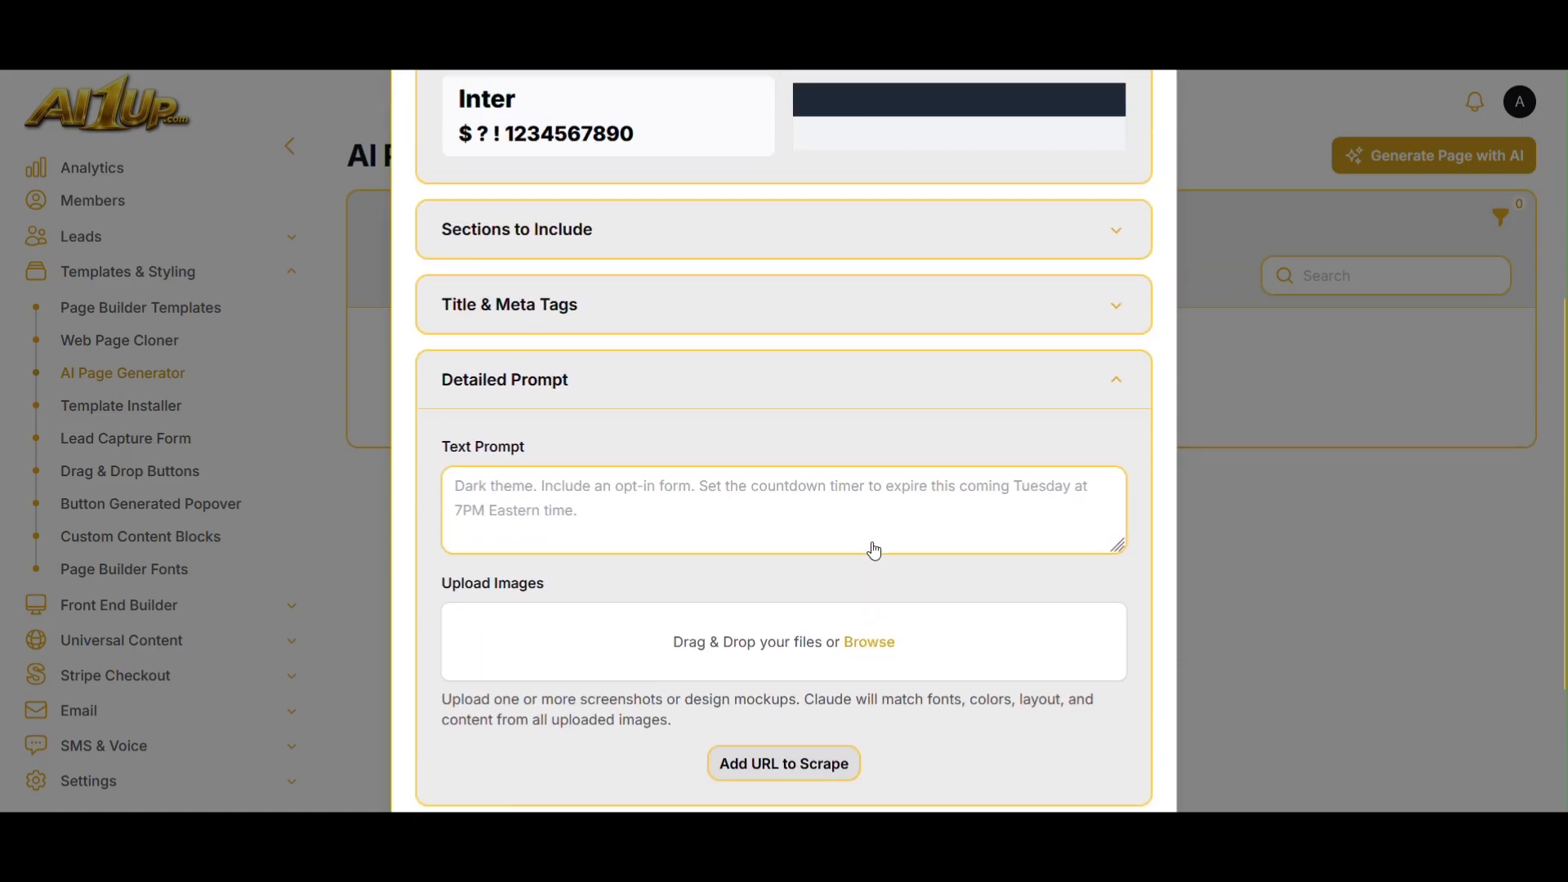
left_click(474, 331)
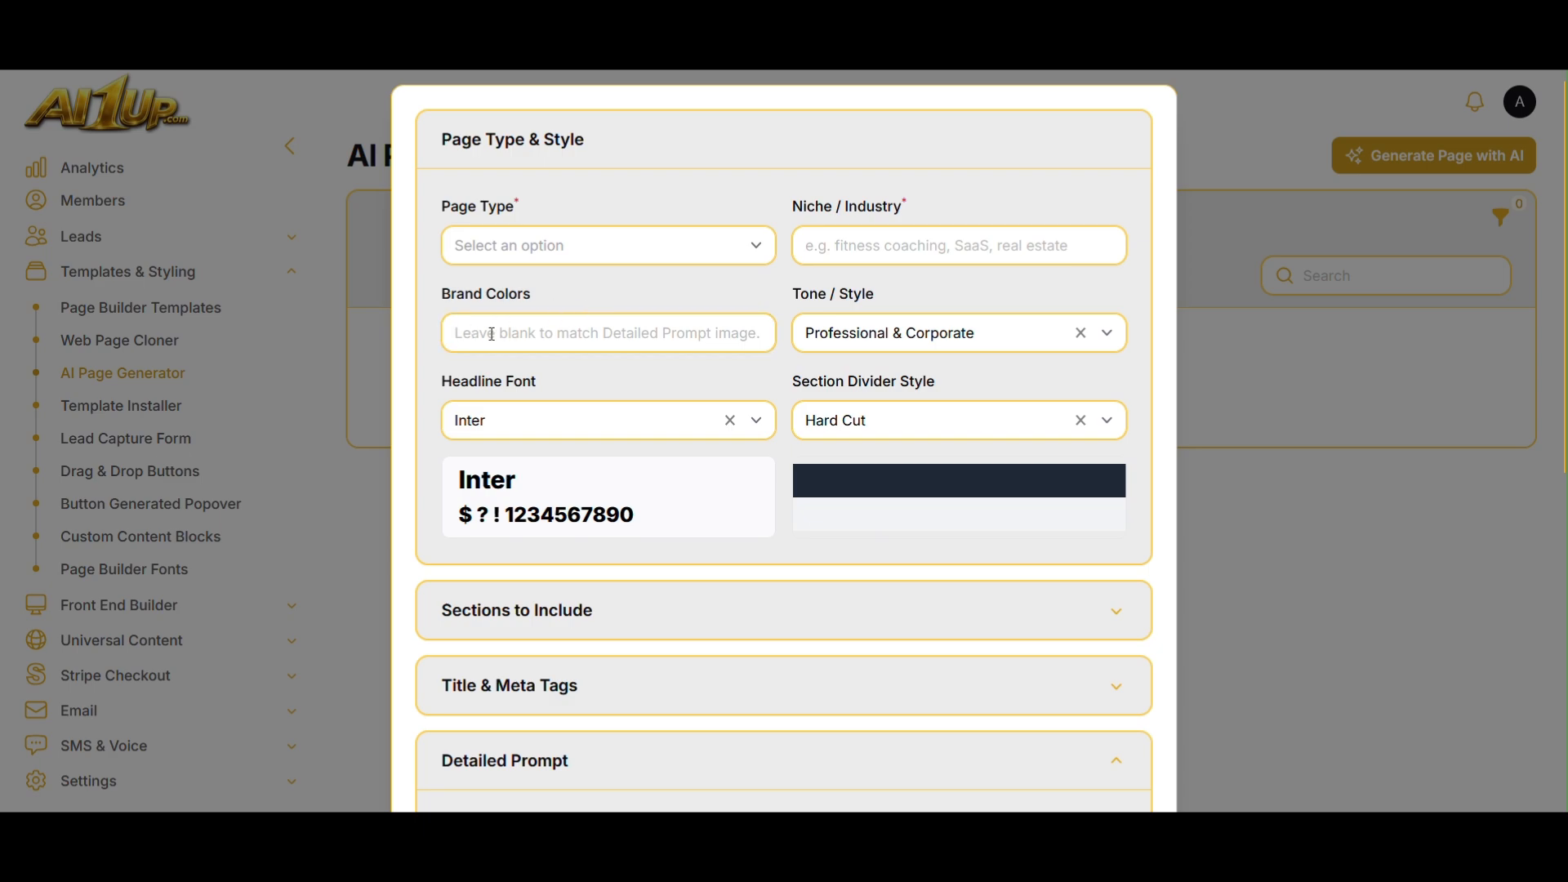
scroll(615, 400, "down", 7)
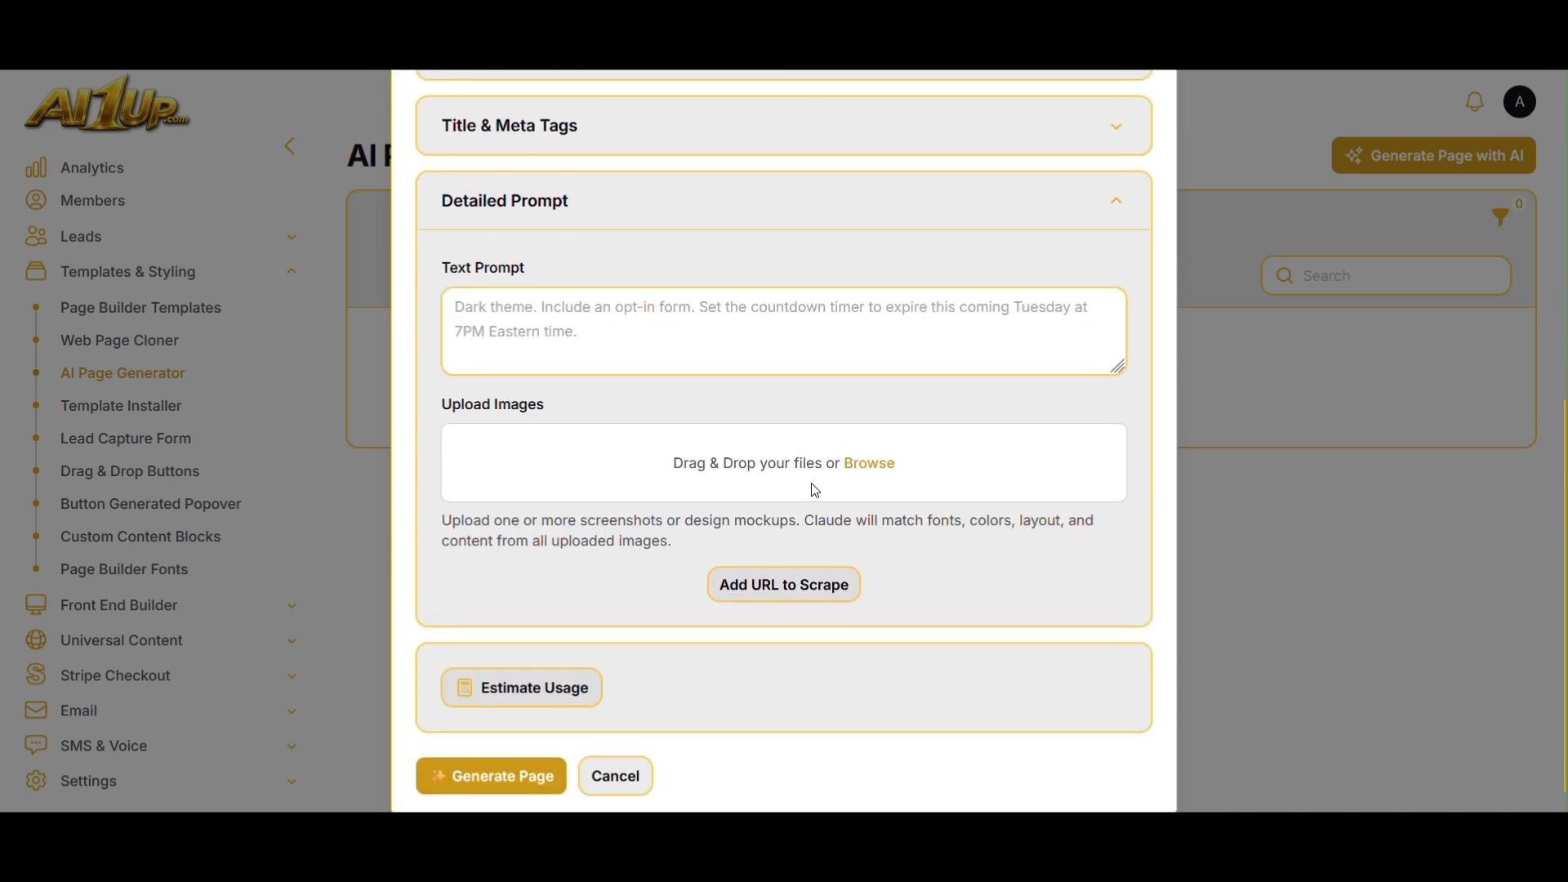
scroll(1013, 460, "up", 7)
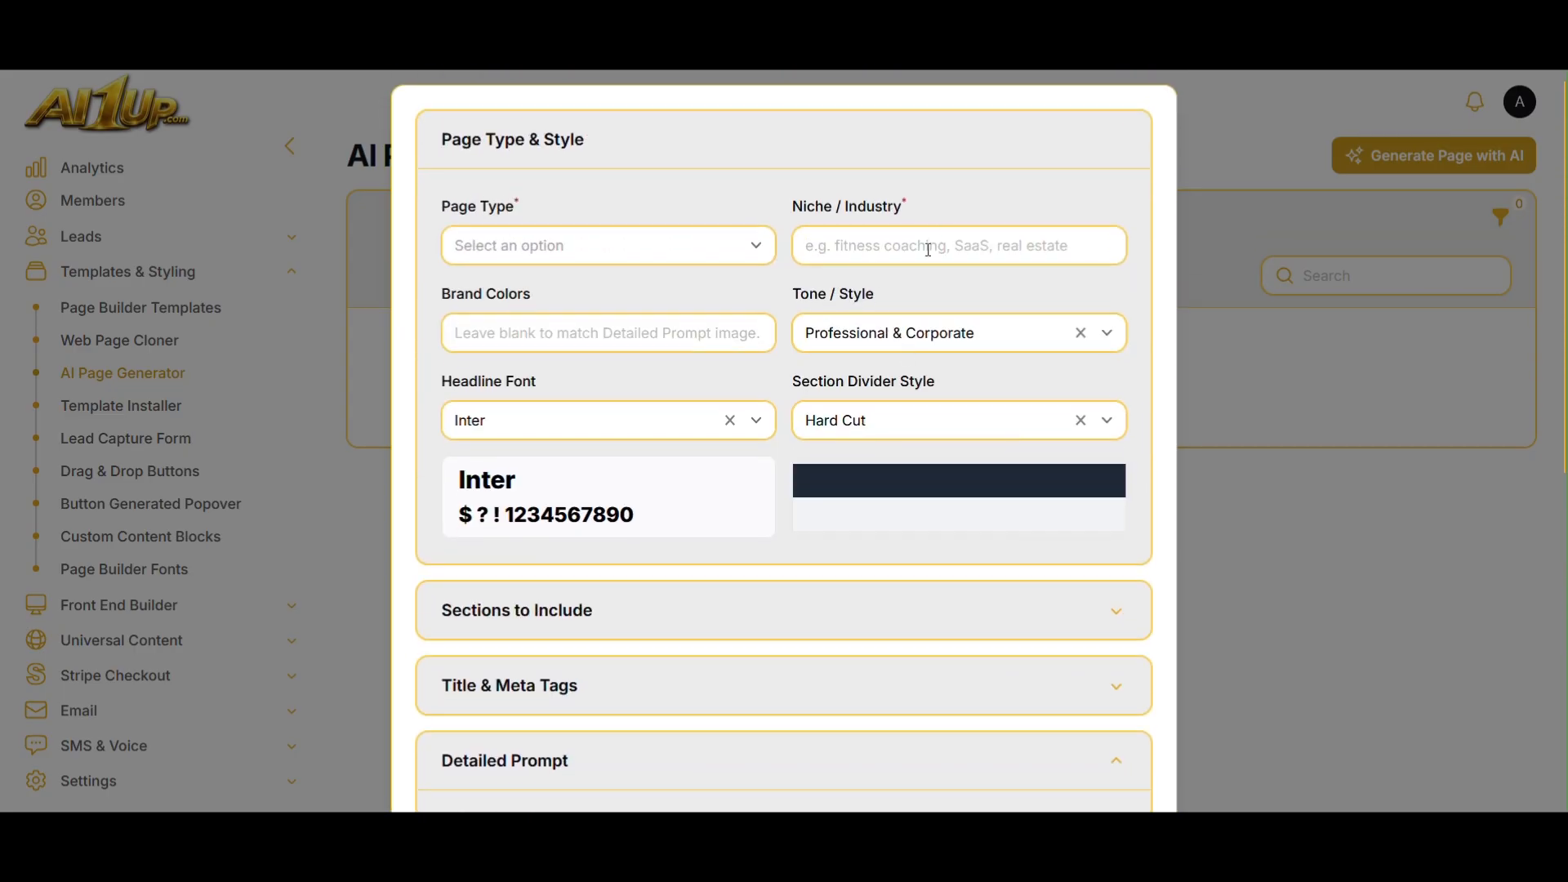
scroll(813, 524, "down", 3)
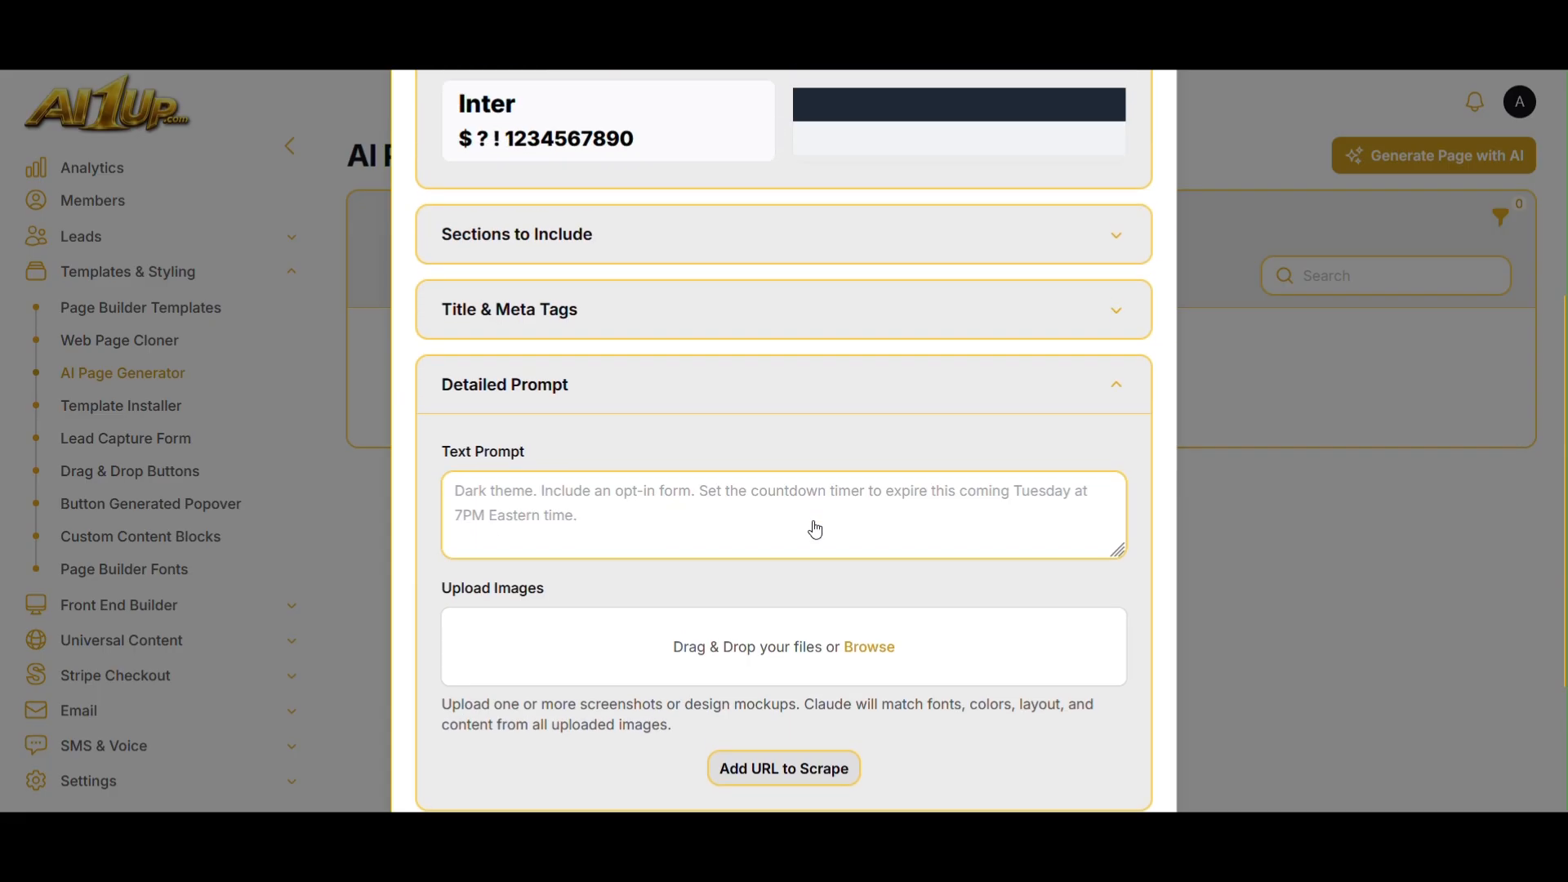
Collapse the Detailed Prompt section and close the page generation form without generating a page.
left_click(1012, 545)
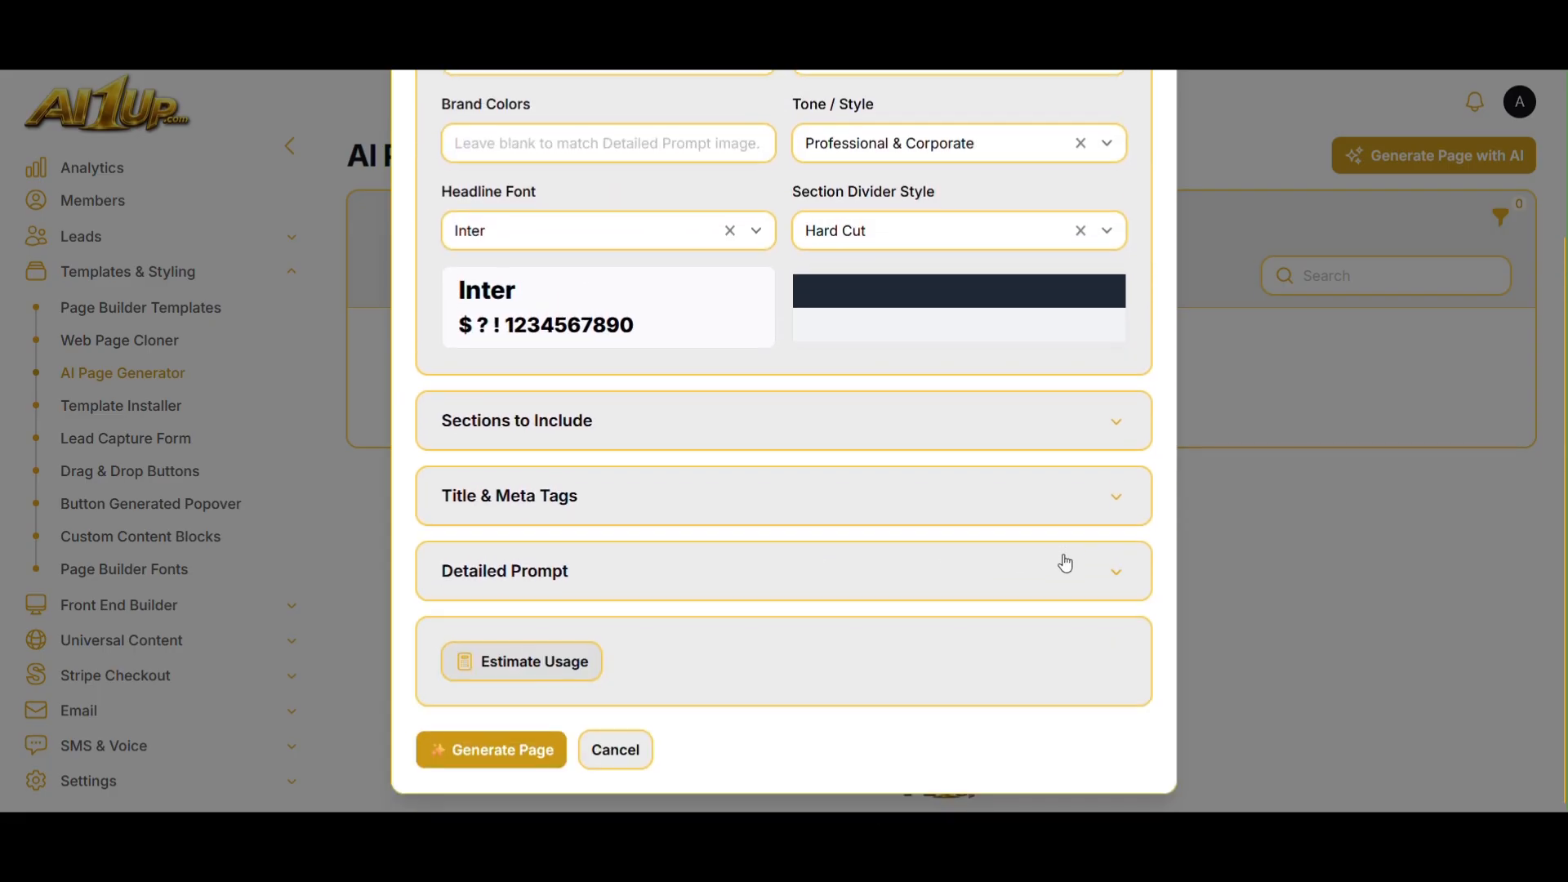
scroll(910, 571, "up", 3)
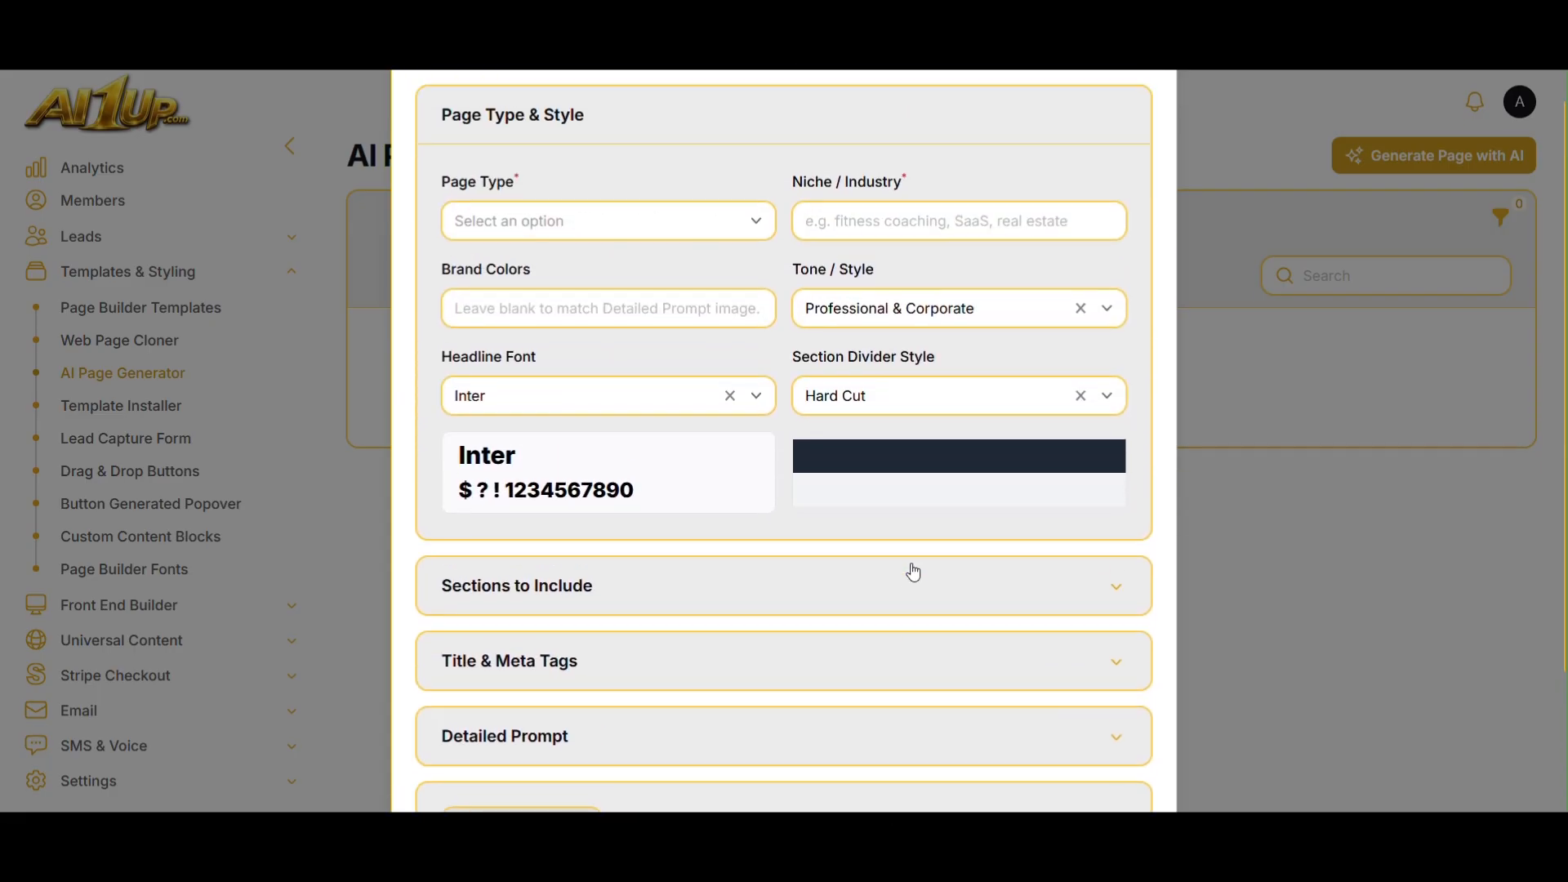
left_click(1256, 387)
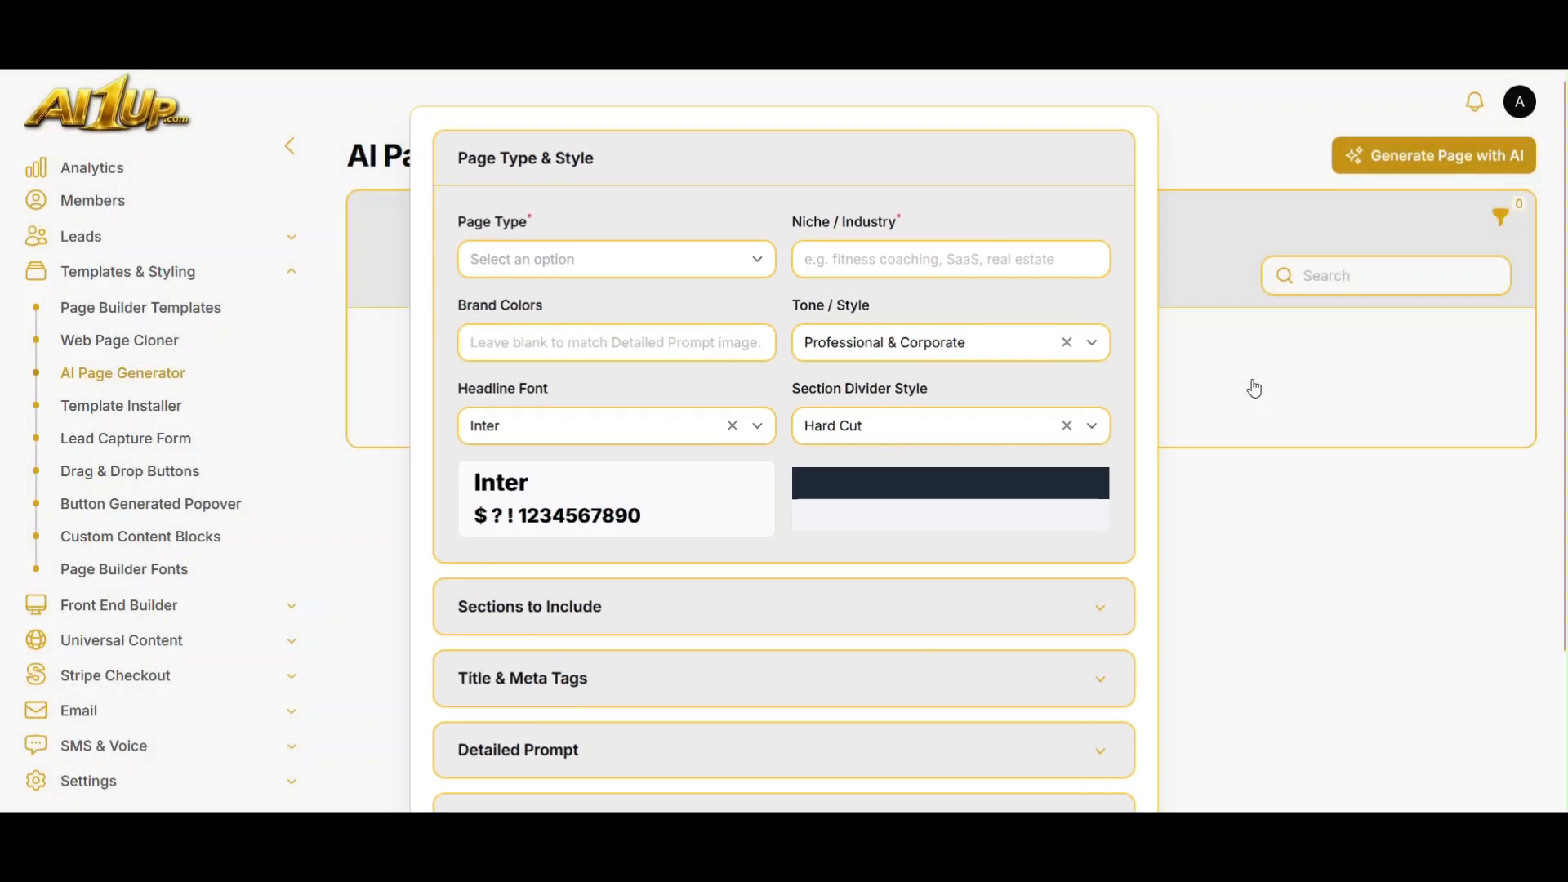
Collapse Templates & Styling, open the Email Configuration page to view its processors and settings, and collapse the Email group.
left_click(299, 282)
left_click(260, 425)
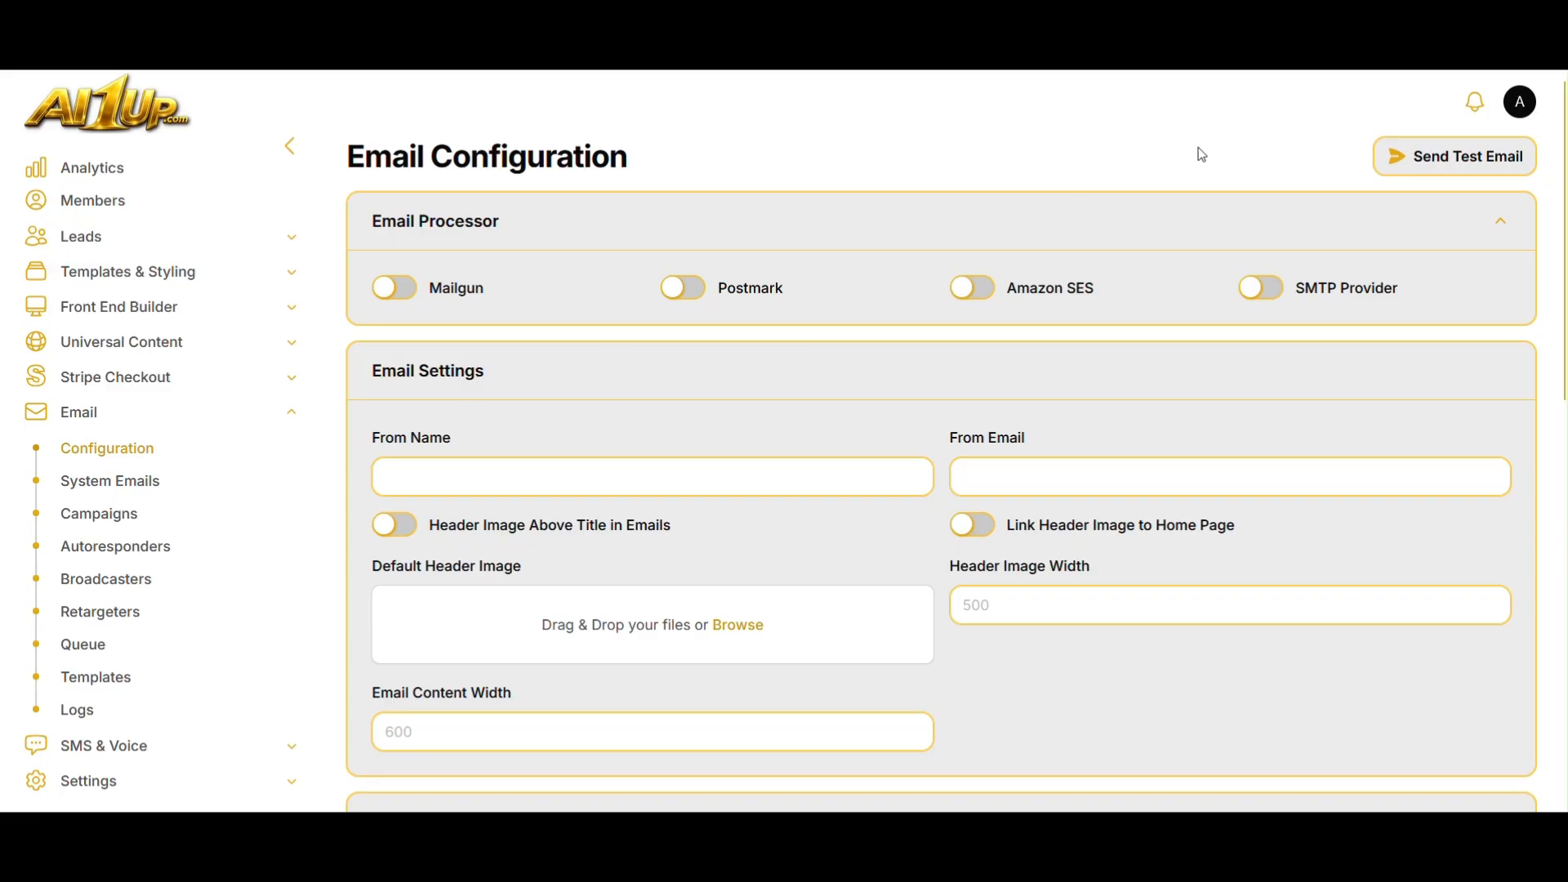
left_click(292, 415)
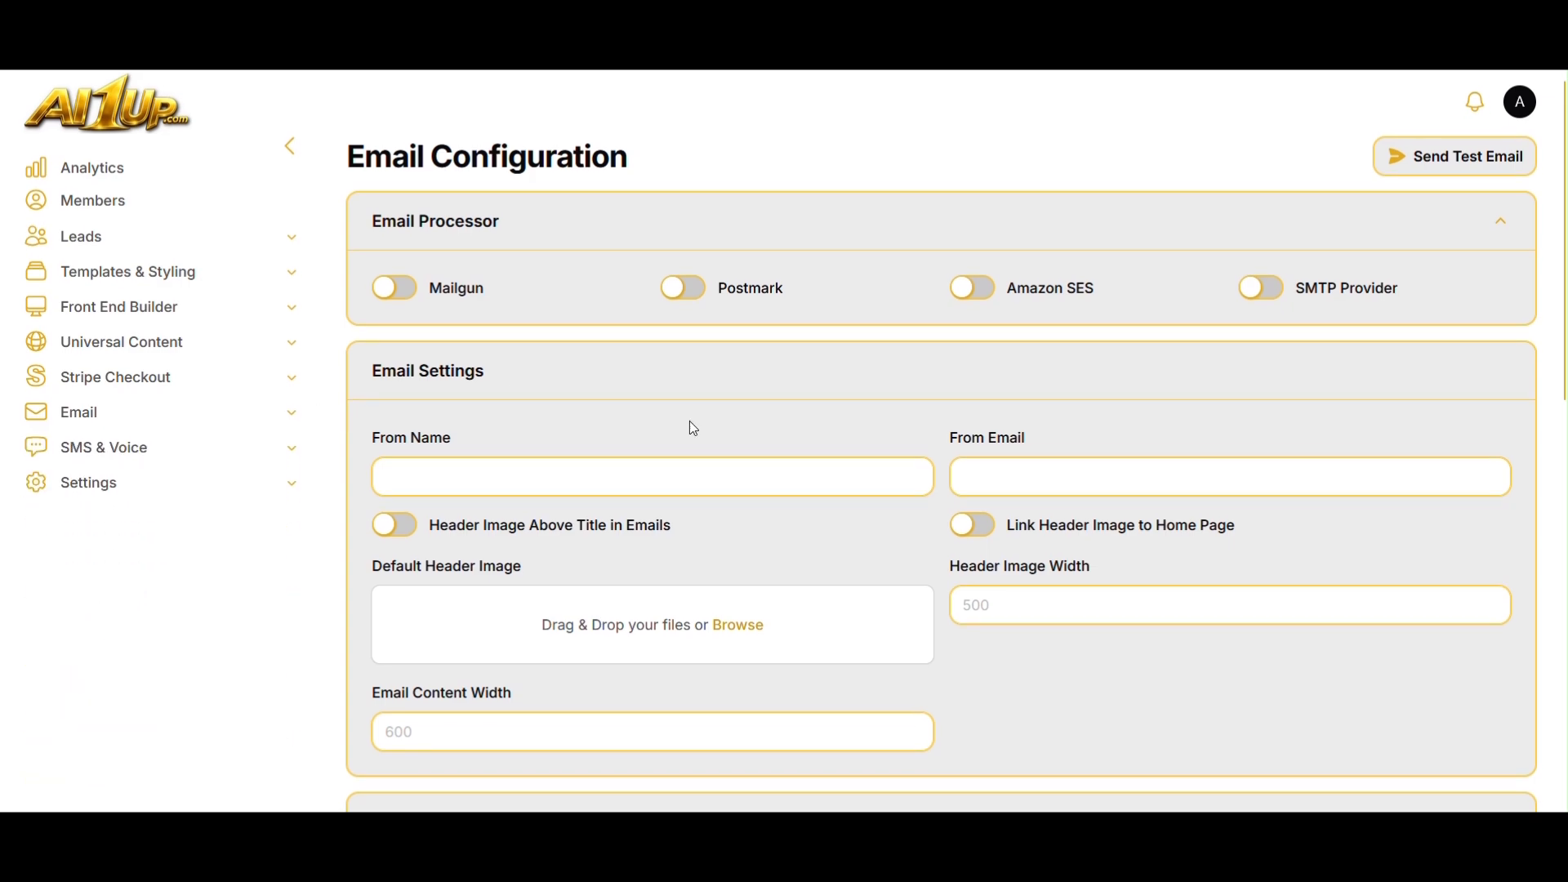
Open the SMS & Voice Configuration page and look through the preferred providers without selecting one.
left_click(291, 451)
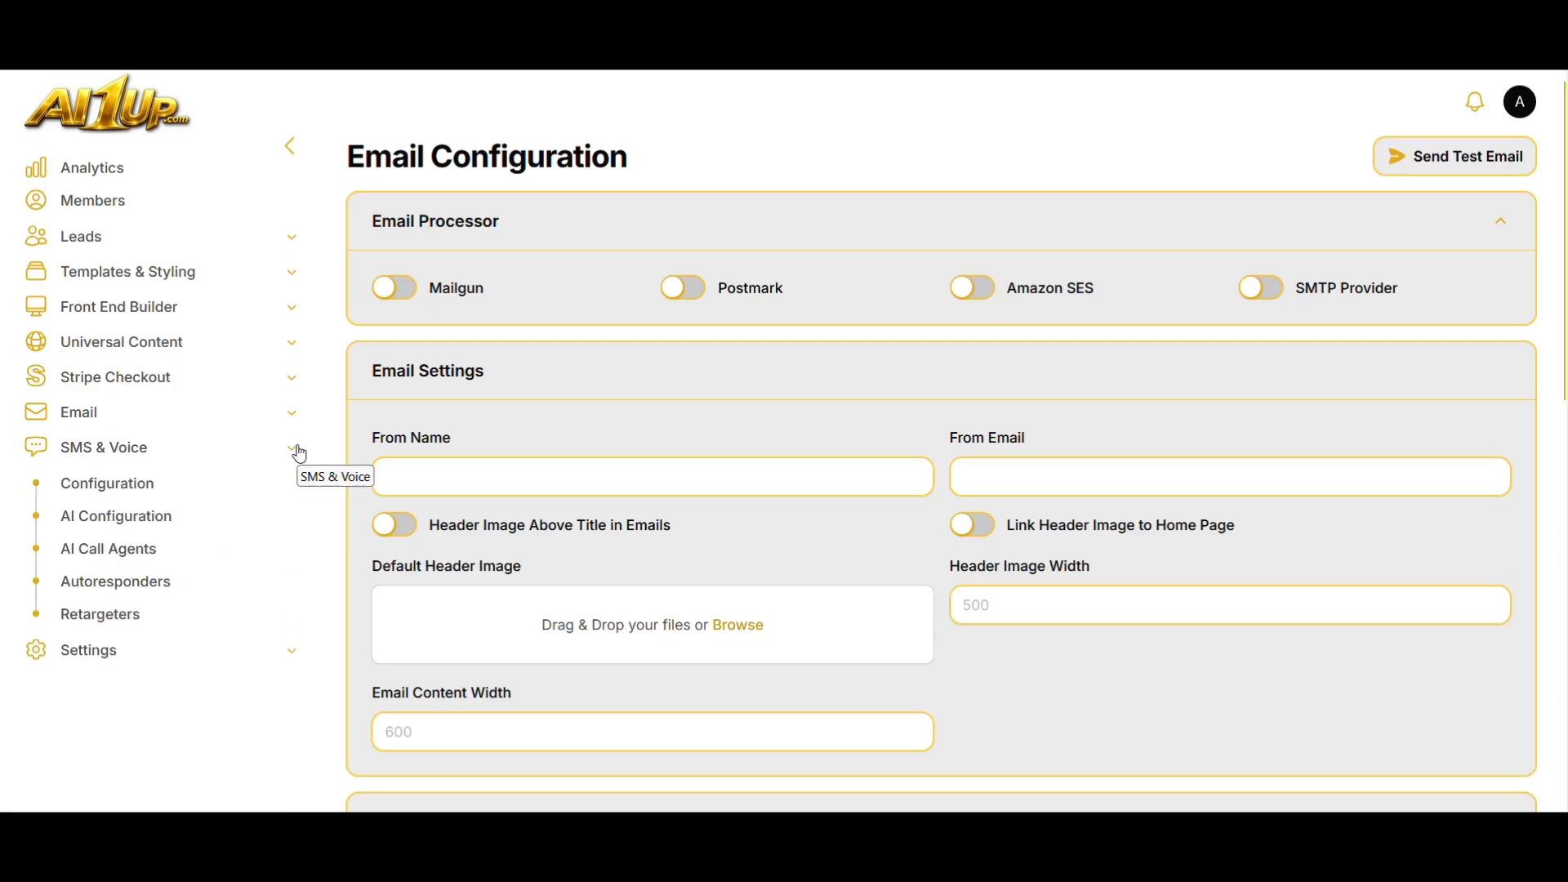
left_click(196, 459)
left_click(197, 459)
left_click(149, 490)
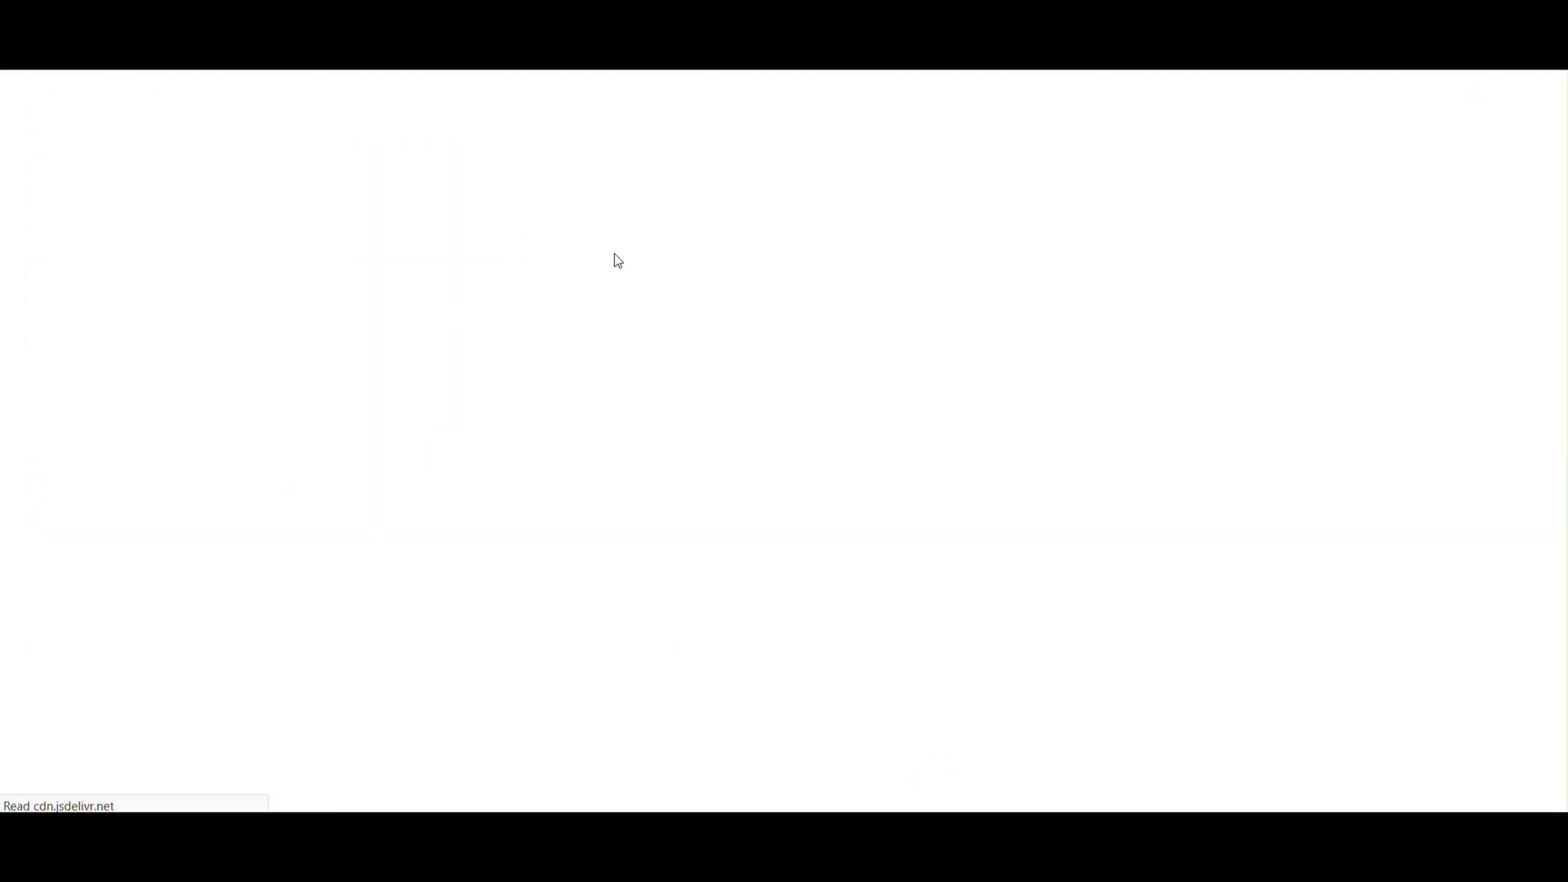
left_click(583, 214)
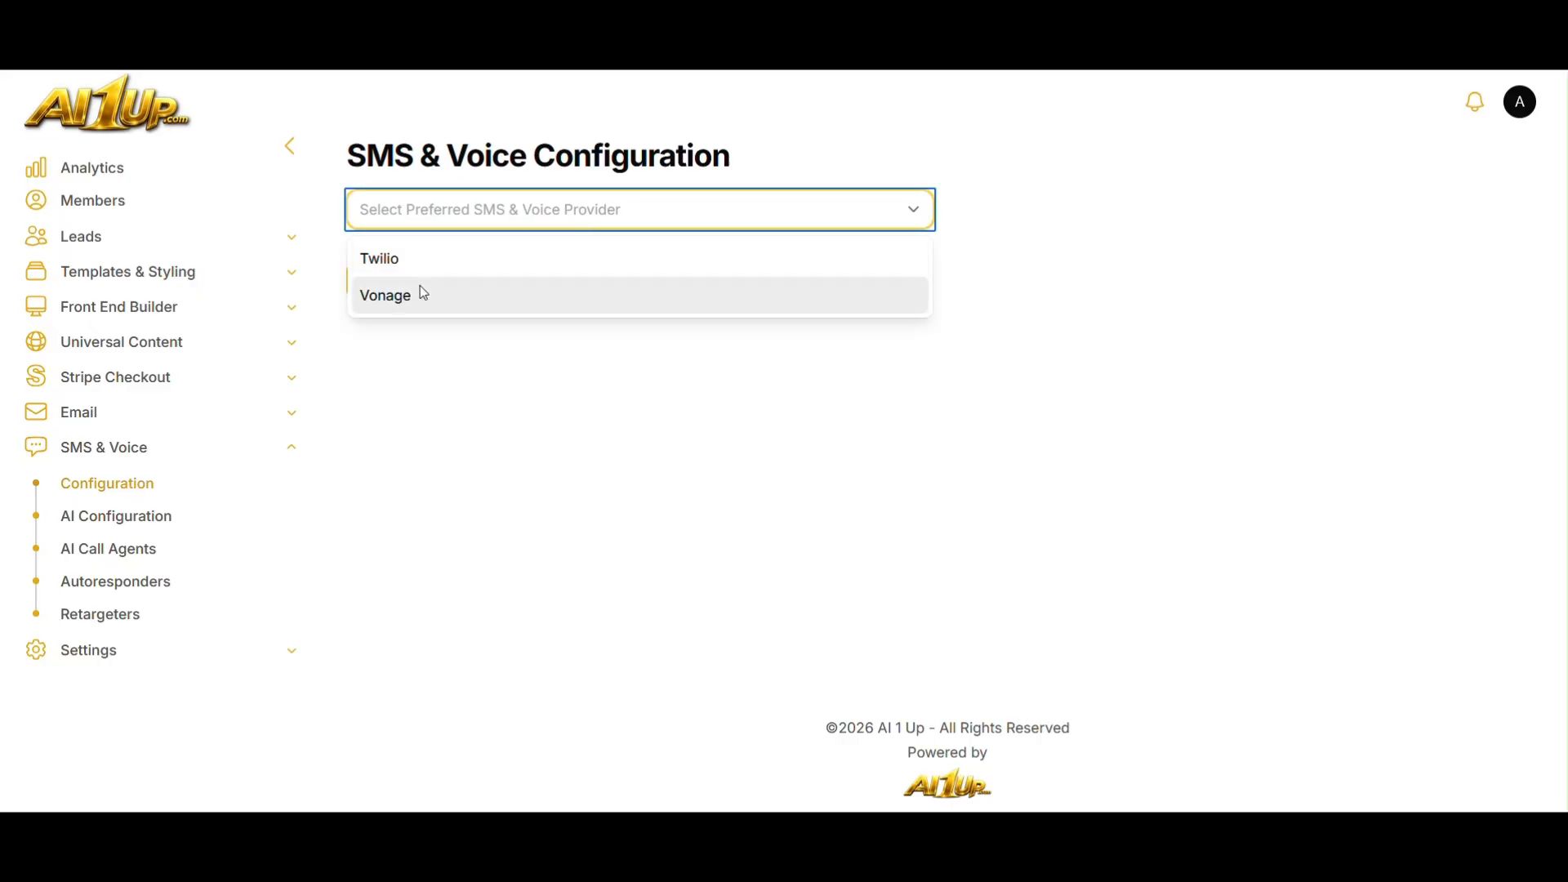
left_click(497, 369)
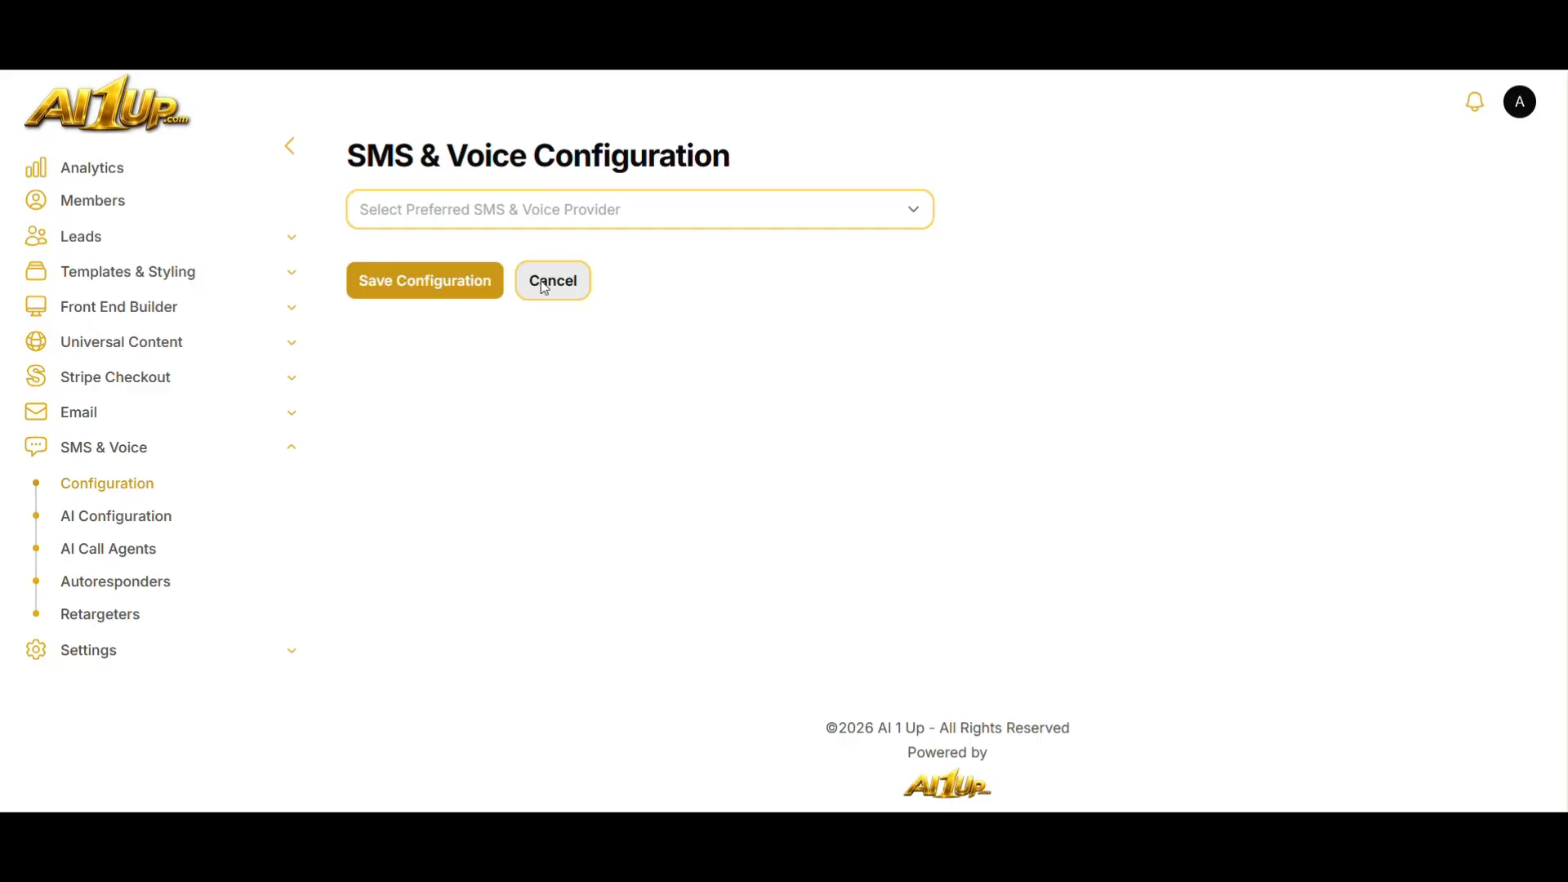